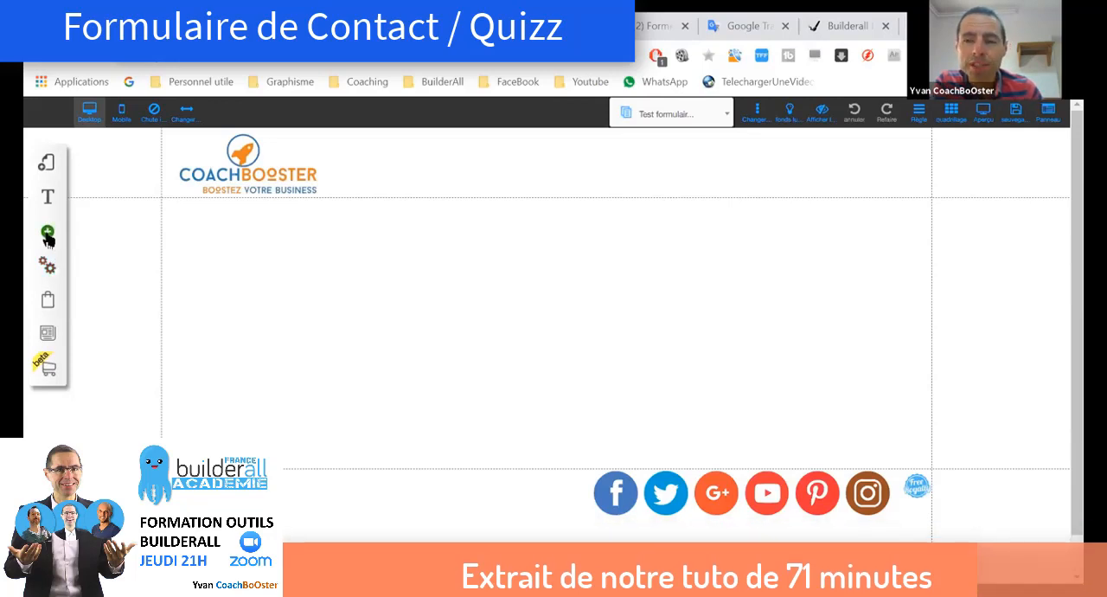
Step: Add the contact form box with first name, last name, email, subject and message fields to the page
left_click(48, 236)
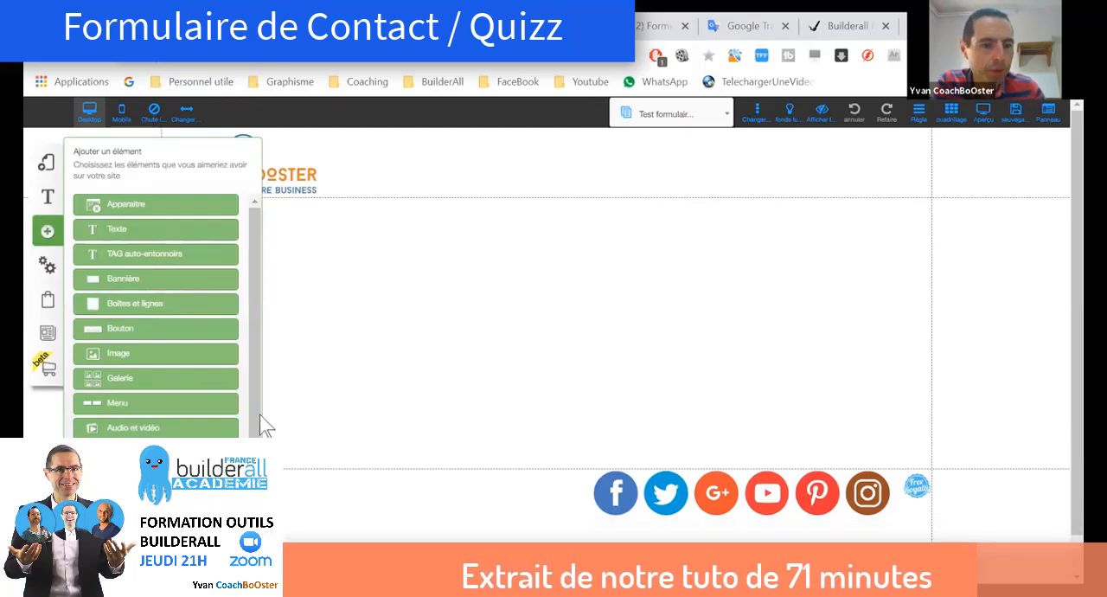
left_click_drag(254, 370, 261, 460)
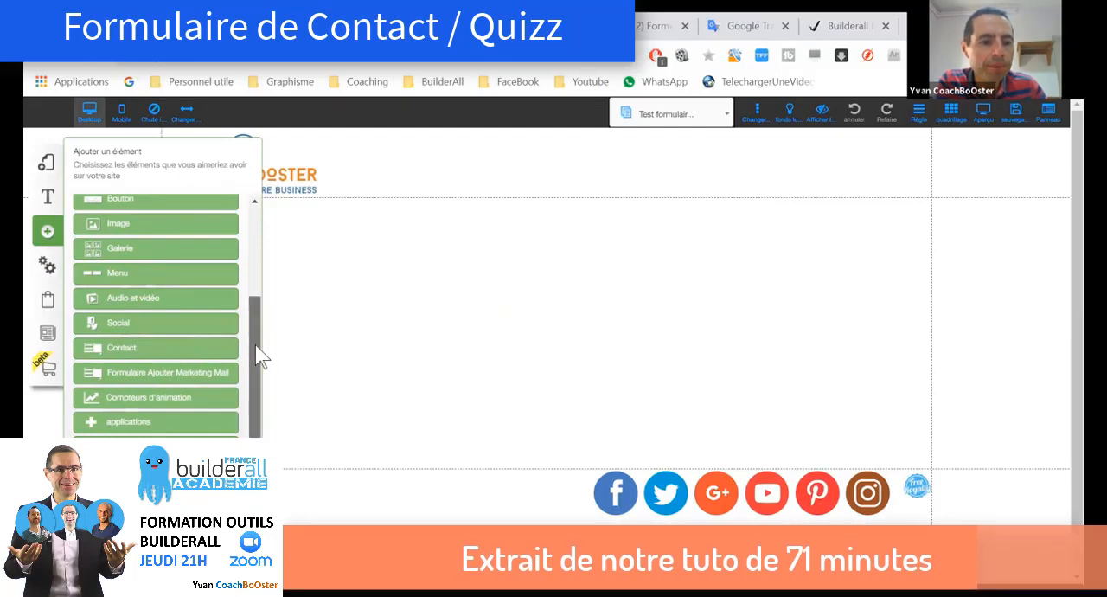
left_click_drag(259, 360, 260, 300)
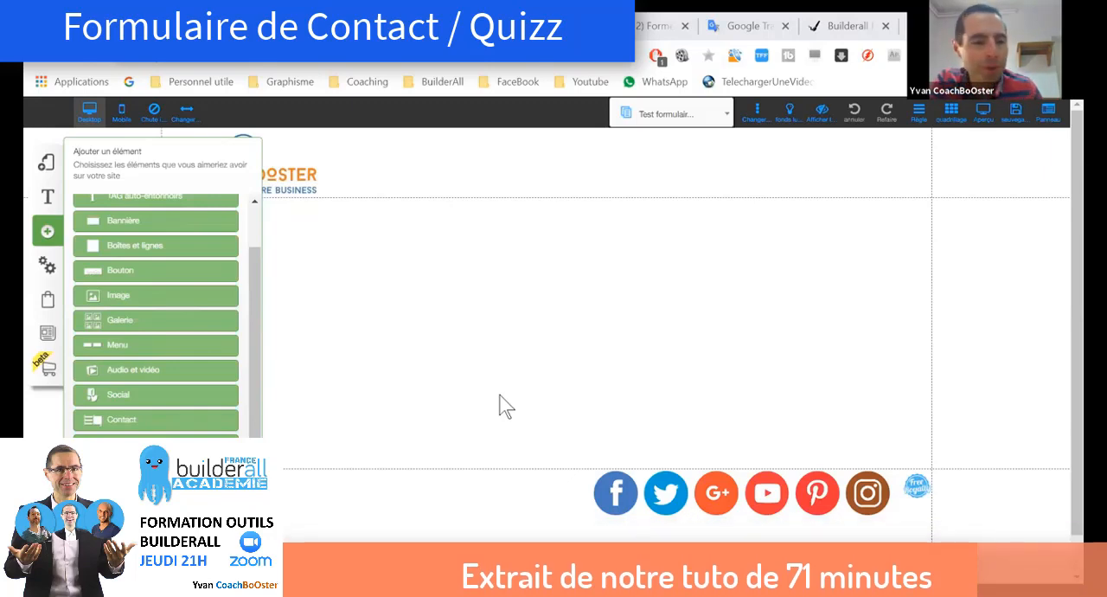
left_click(125, 421)
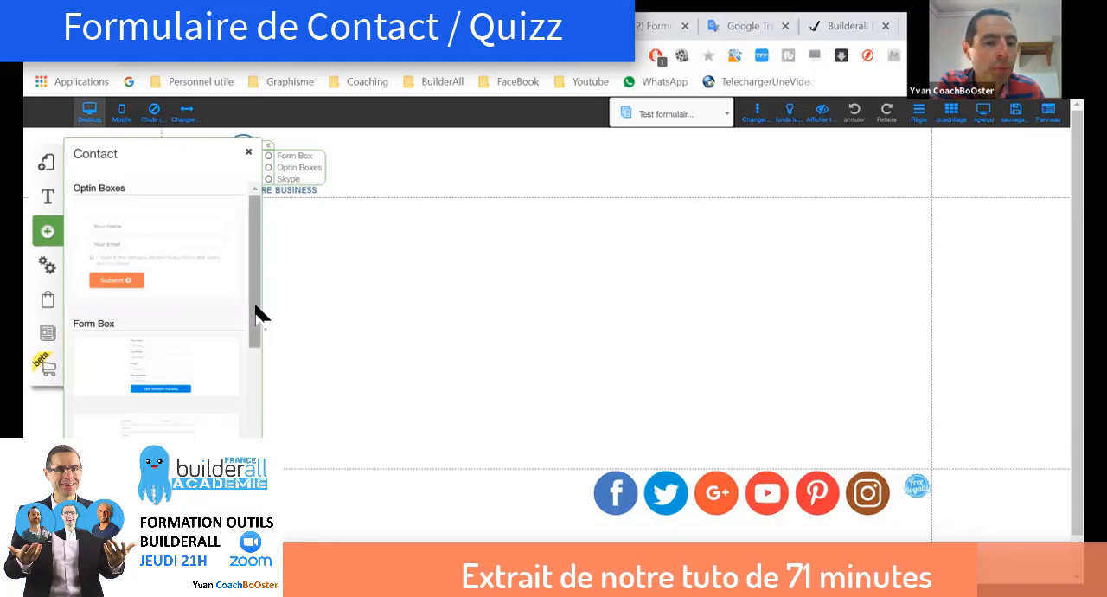
left_click_drag(257, 309, 265, 376)
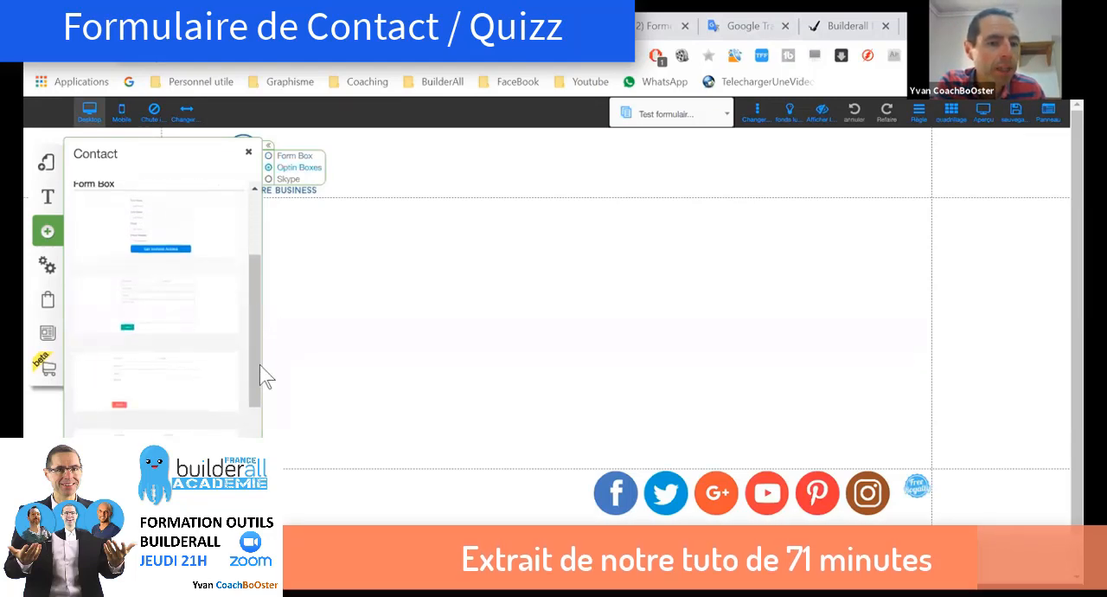
left_click(147, 307)
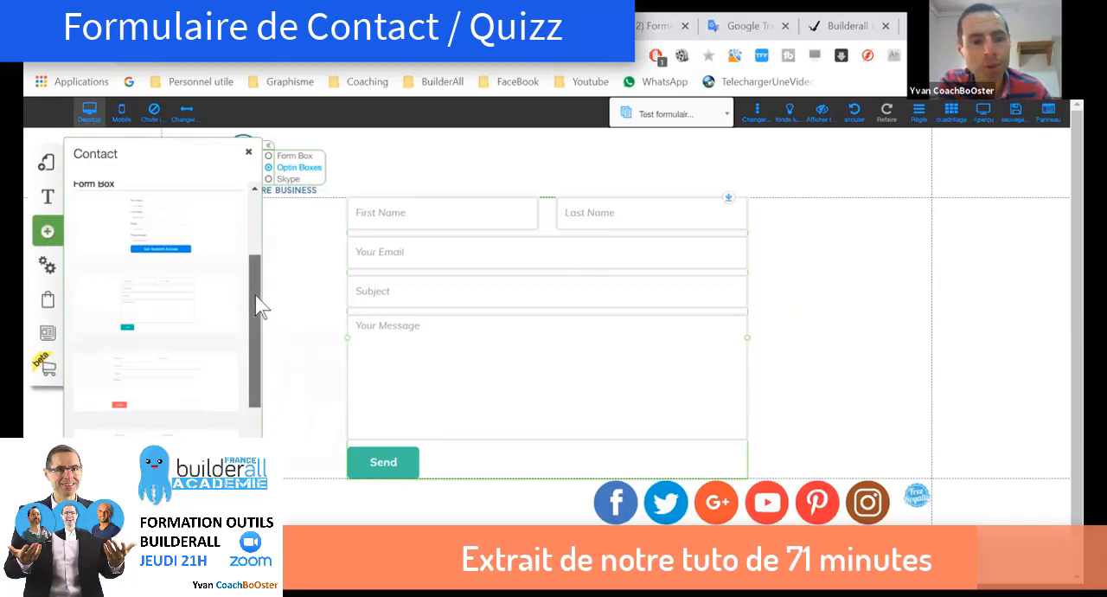
Step: Delete the contact form with the Send button from the page
left_click_drag(260, 307, 245, 239)
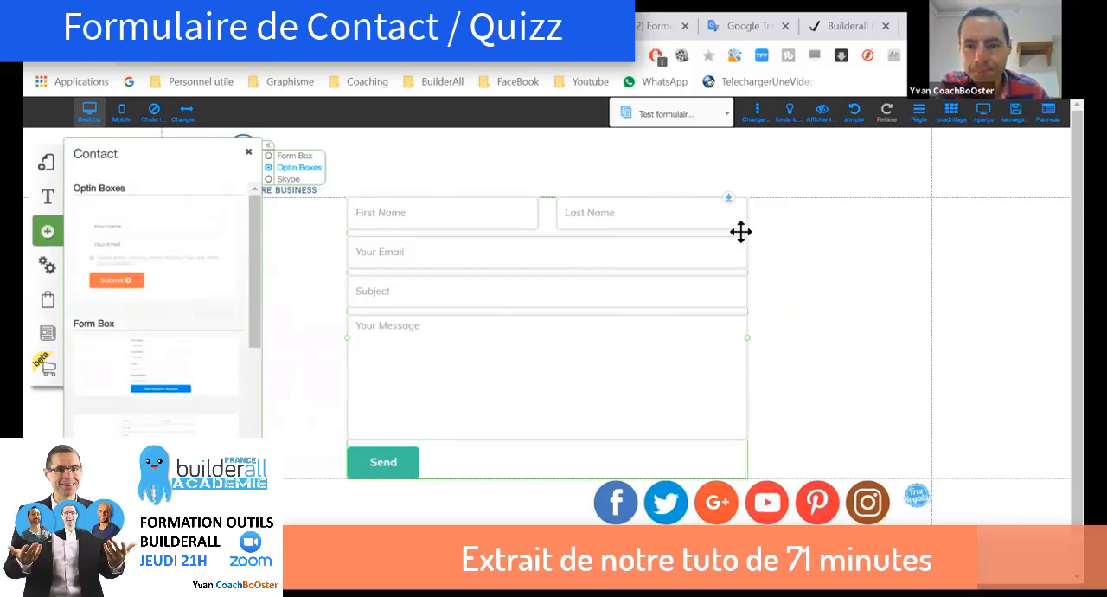
left_click(627, 318)
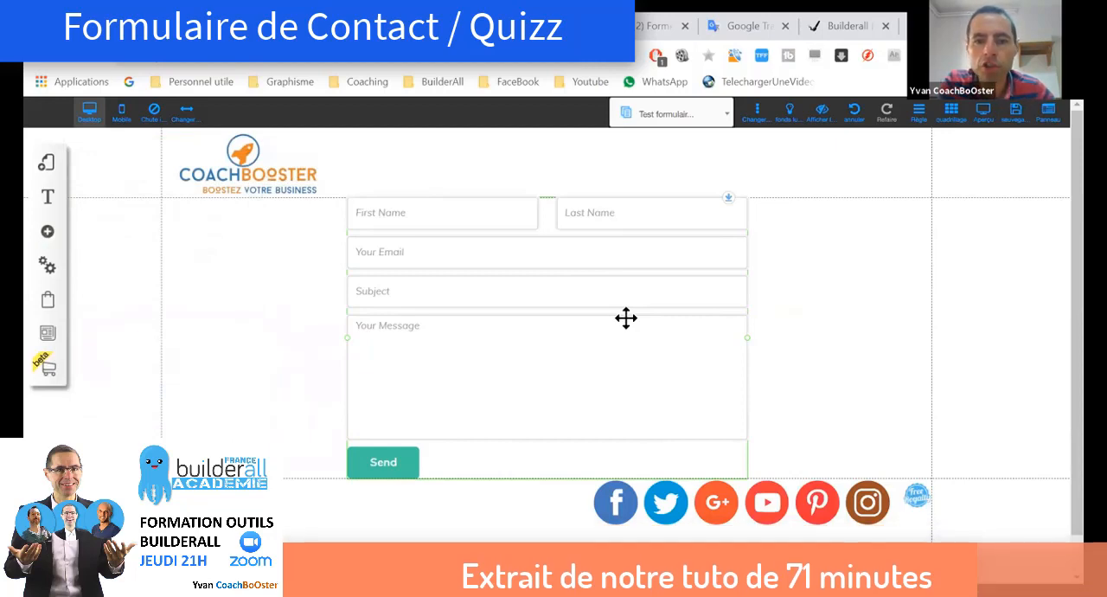
left_click(627, 317)
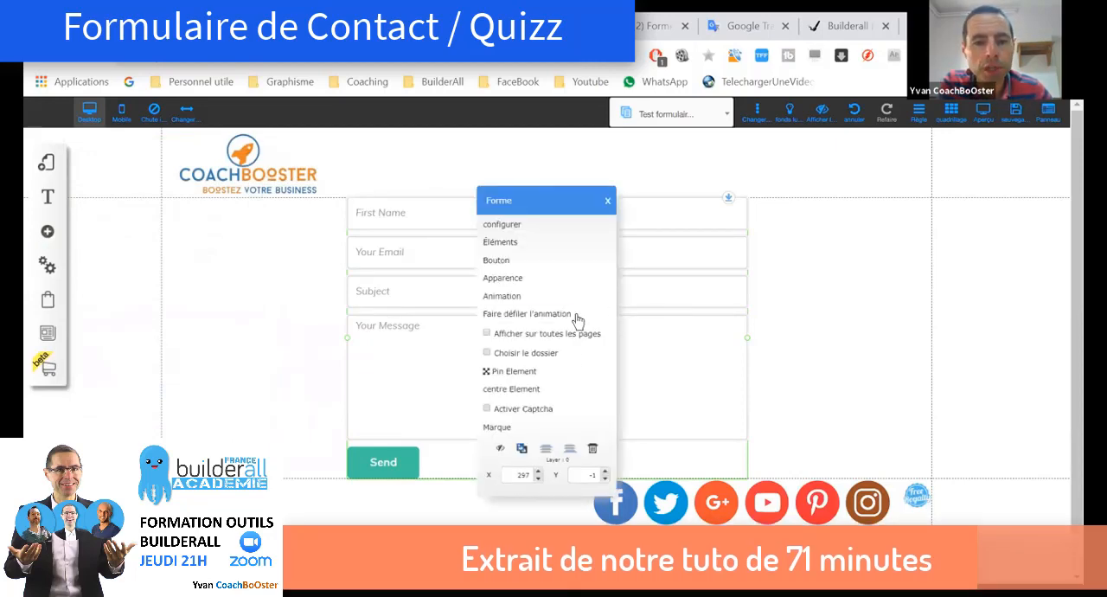
left_click(593, 450)
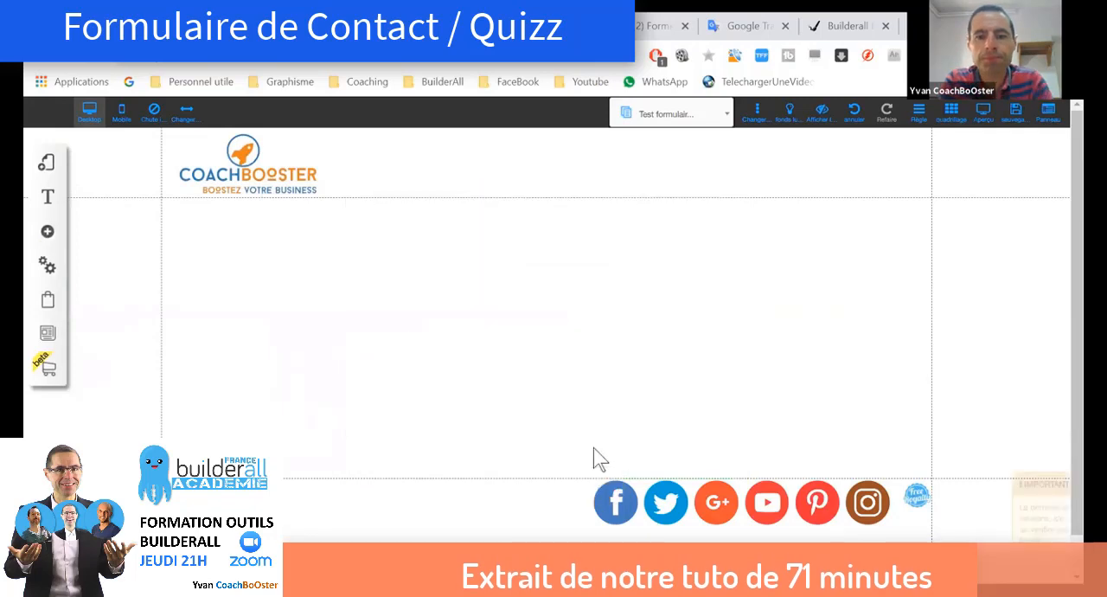
Step: Add the Optin Boxes contact form with name, email and consent fields to the page
left_click(48, 231)
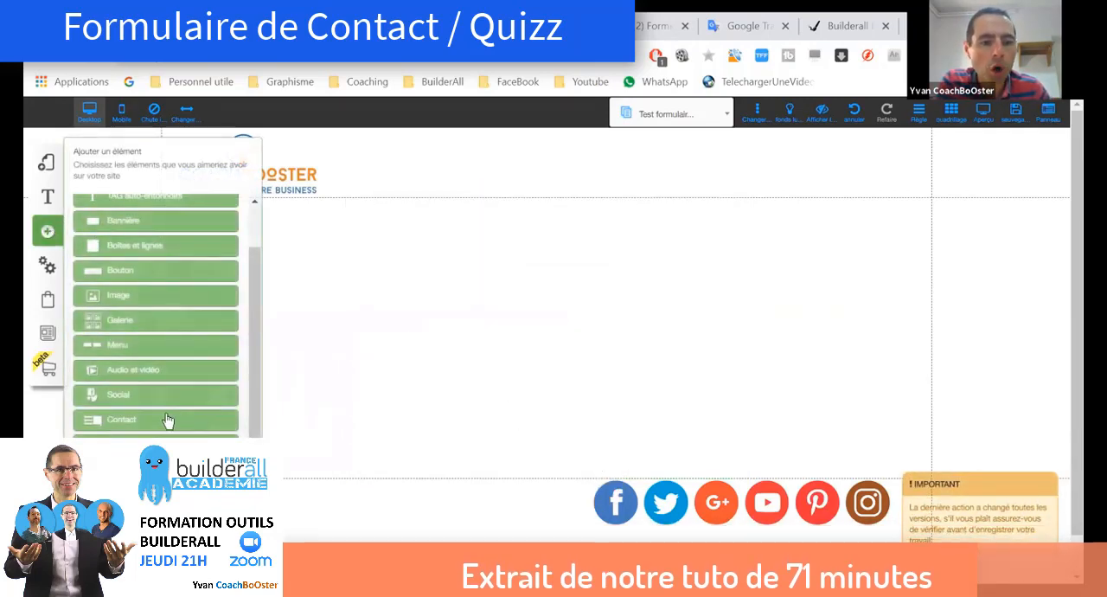
left_click(150, 423)
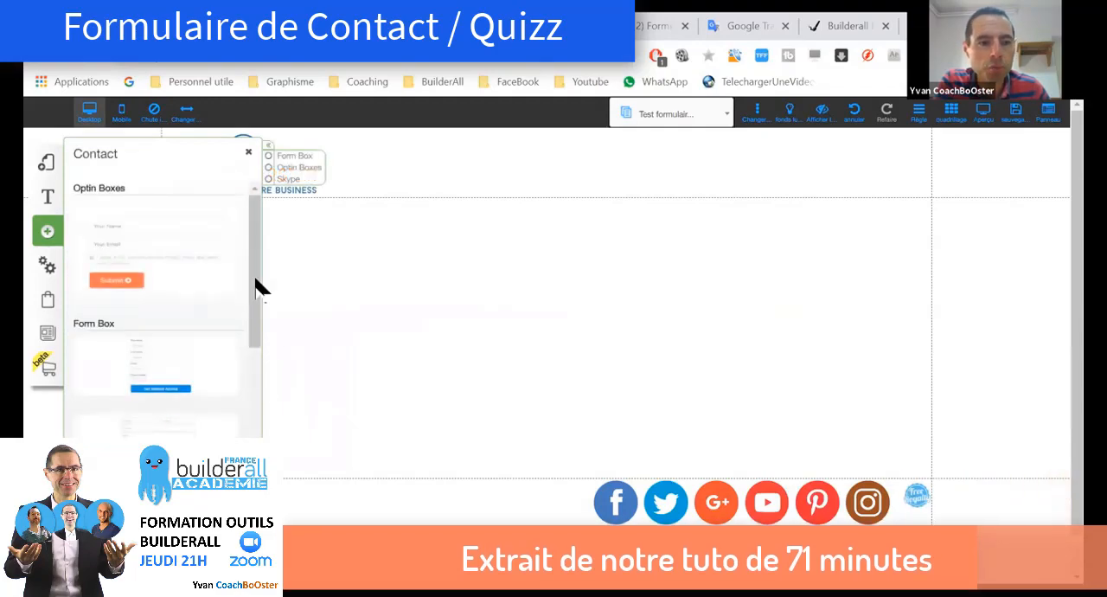
left_click(174, 239)
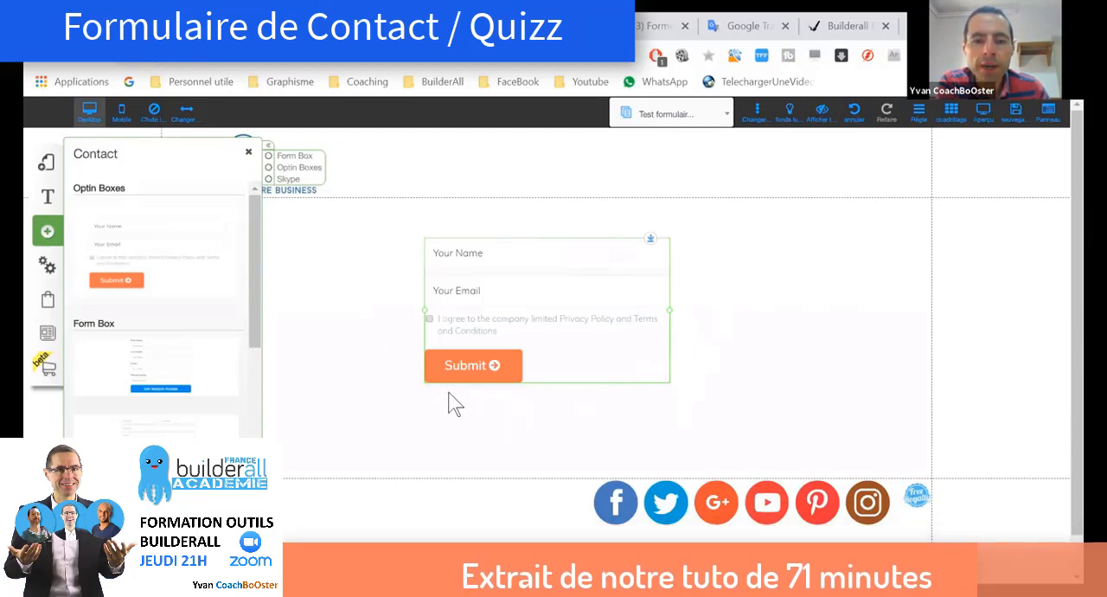
Step: Open the opt-in form's email response configuration and fill in the recipient's email address
right_click(586, 312)
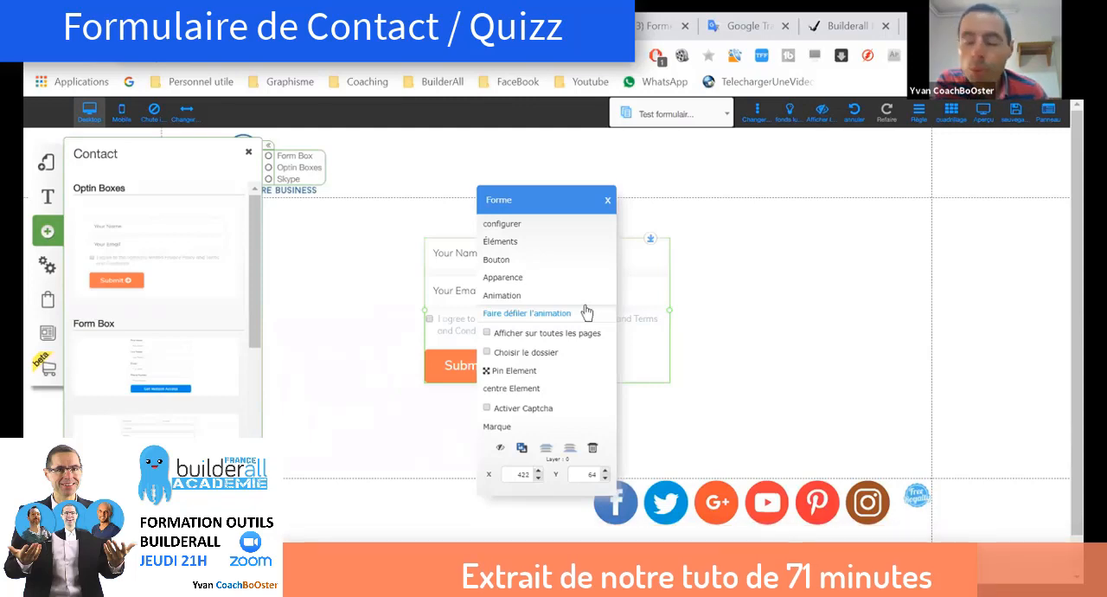
left_click(511, 224)
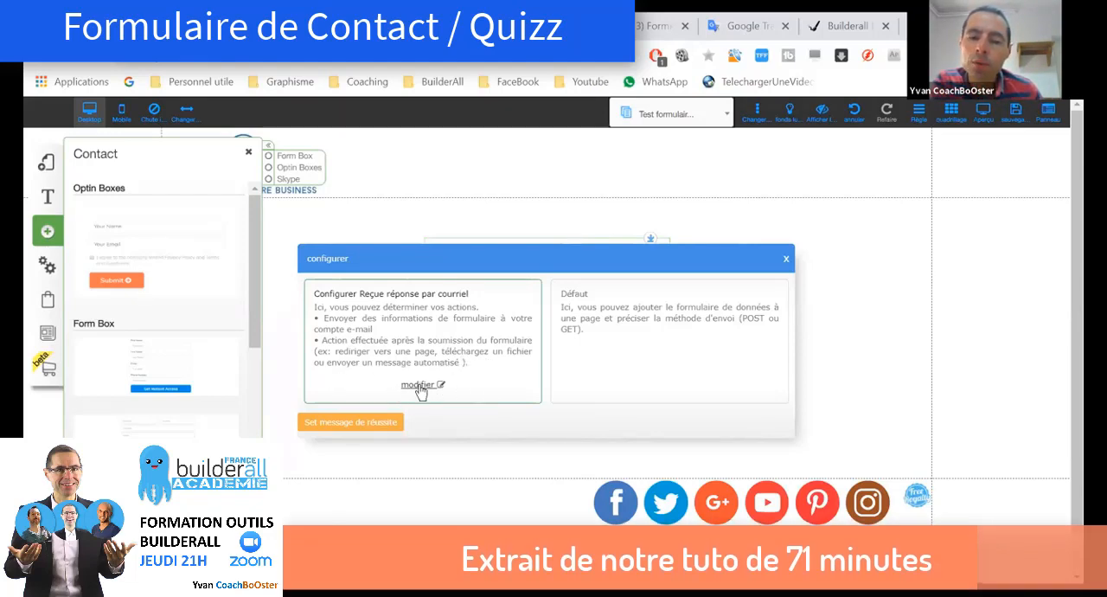
left_click(420, 387)
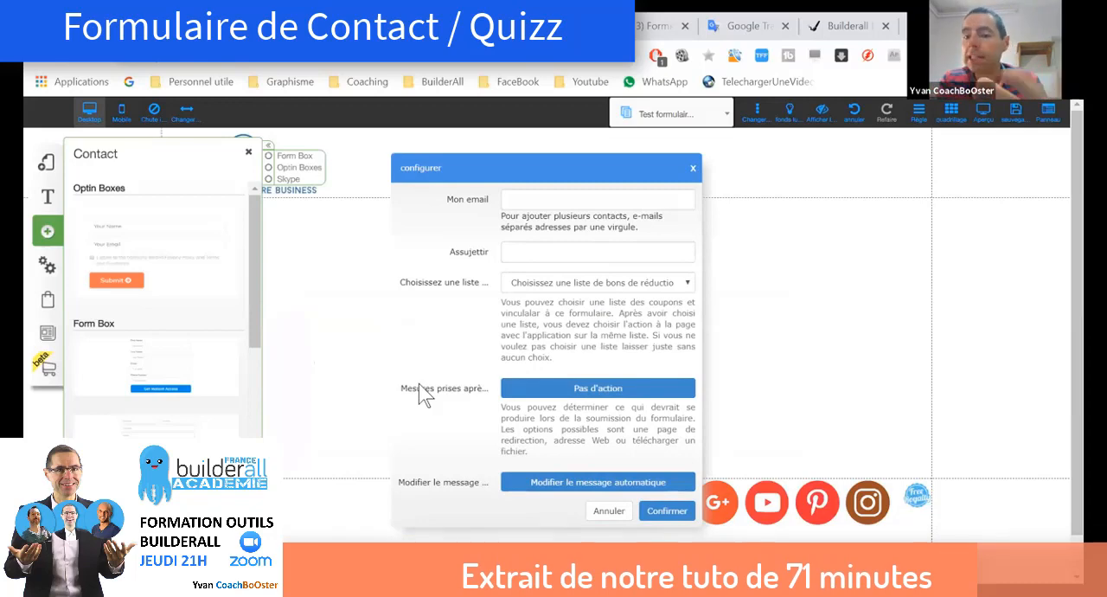
left_click(540, 197)
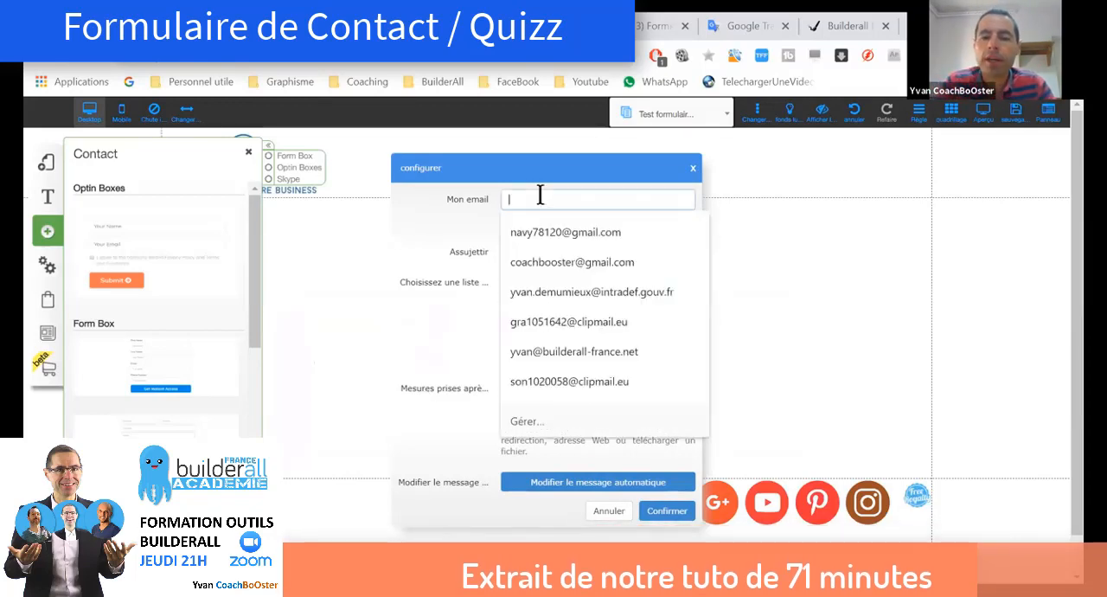
left_click(537, 264)
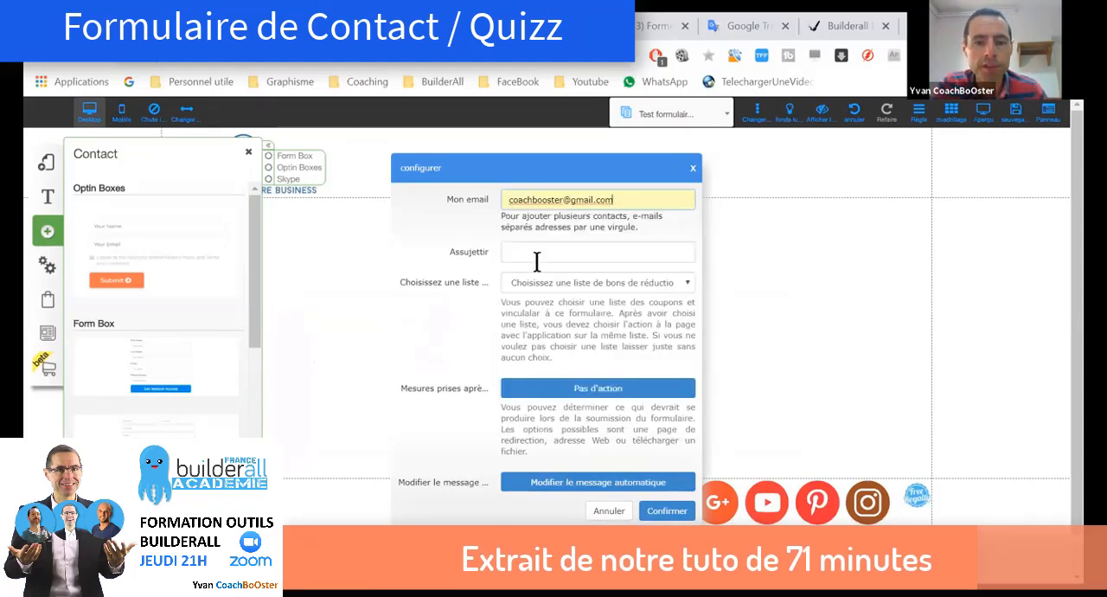
Step: Set the notification email's subject (Assujettir) to "[site XYZ] formulaire contact page X"
left_click(522, 252)
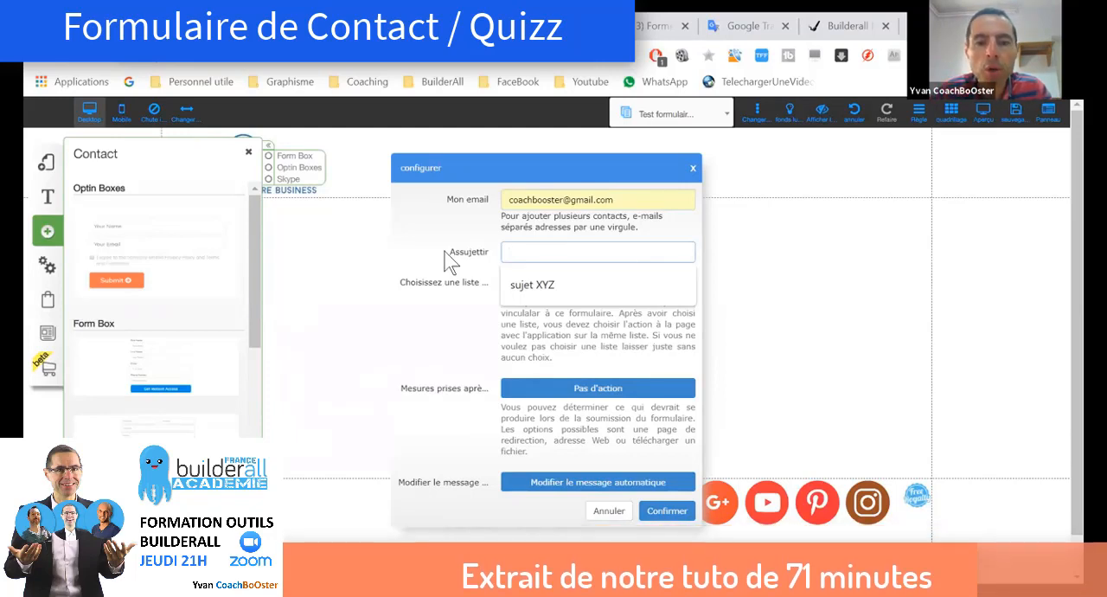
type("[site]")
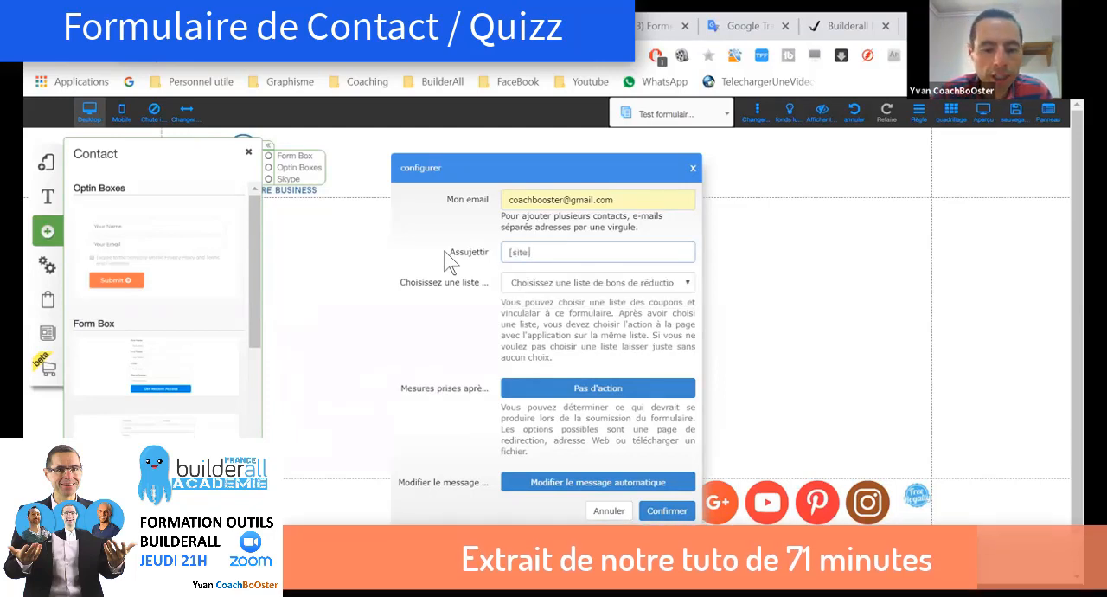
type(" XY")
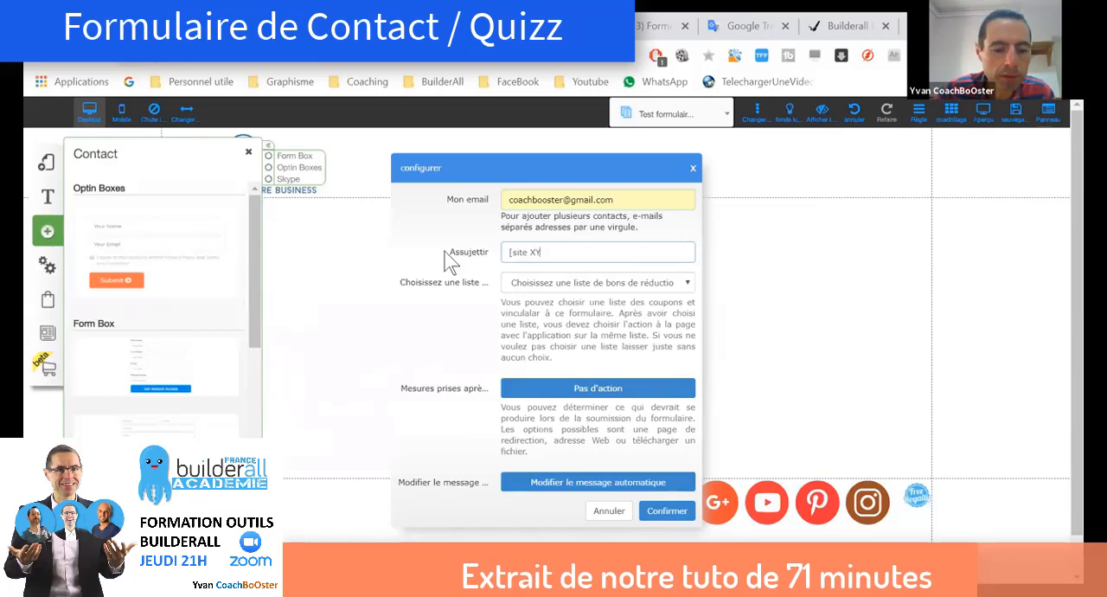
type("Z]")
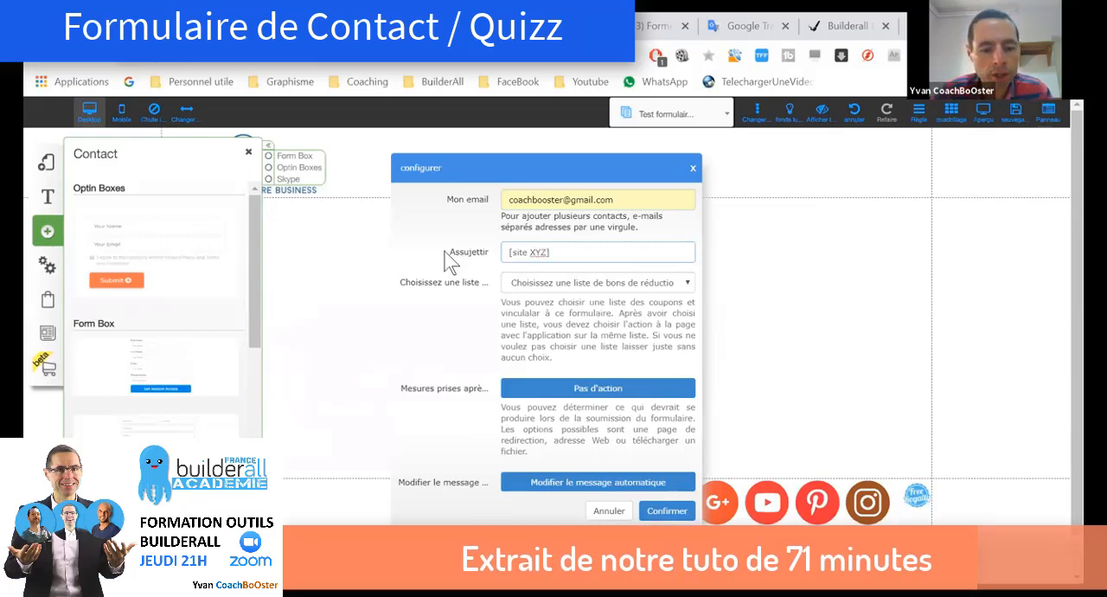
type(" formulai")
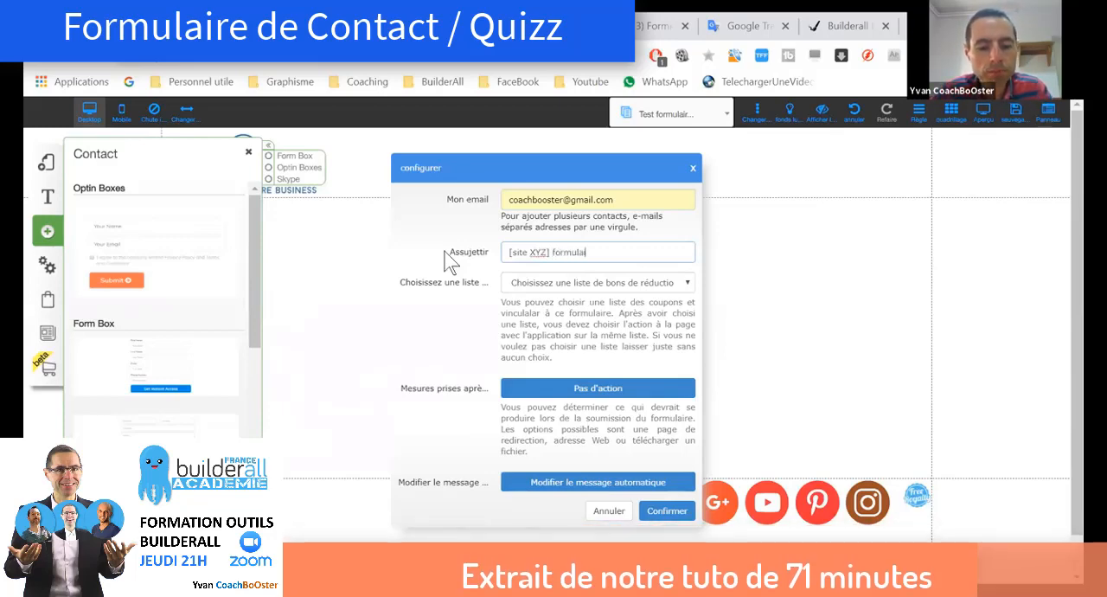
type("re contac")
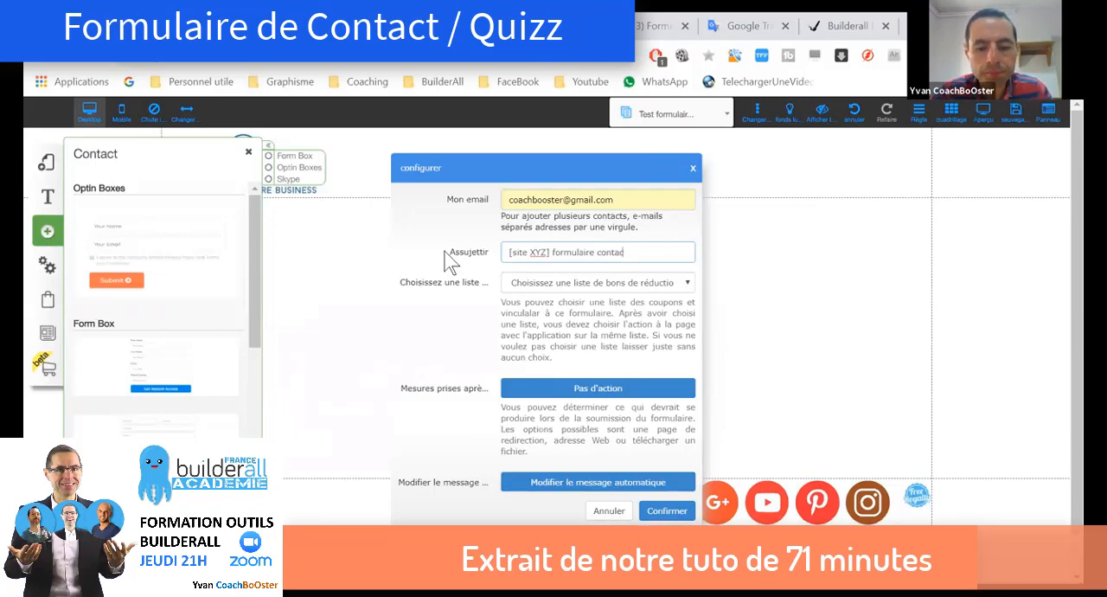
type("t pax")
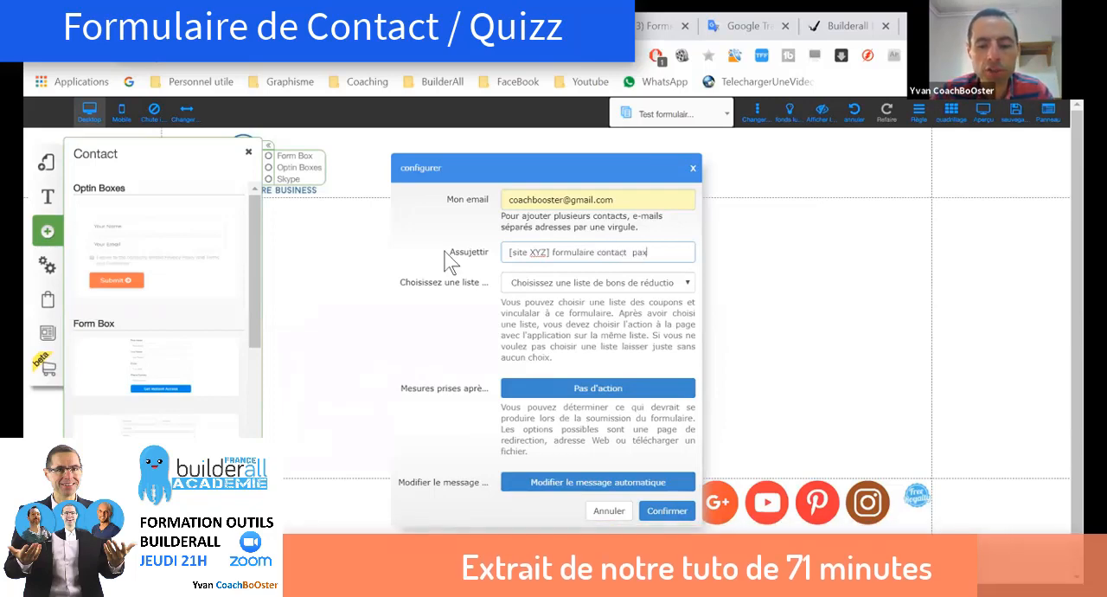
key("BackSpace")
type("ge")
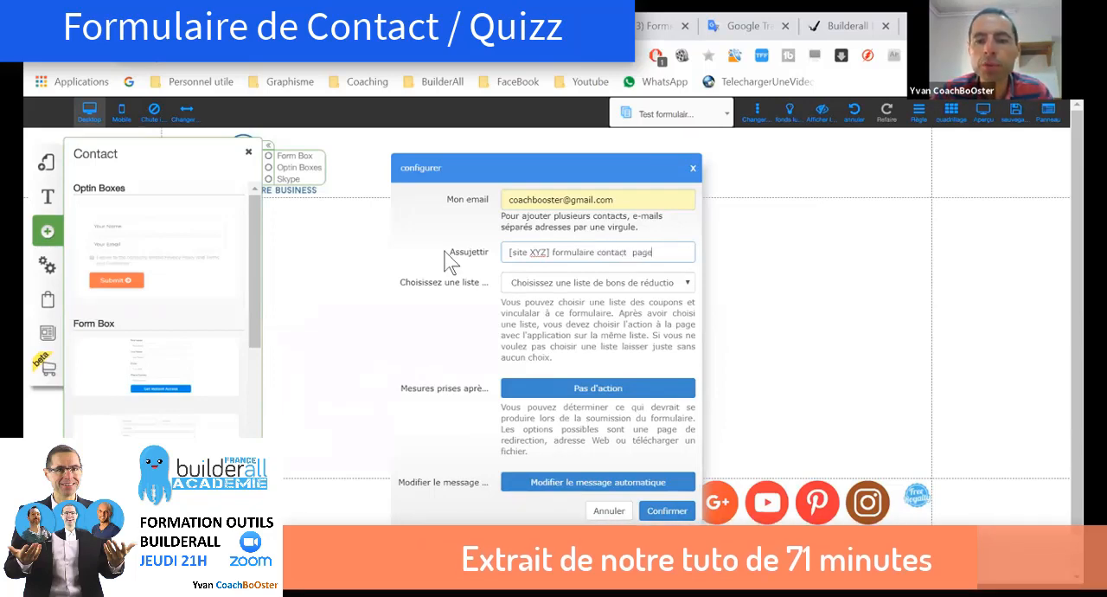
type(" X")
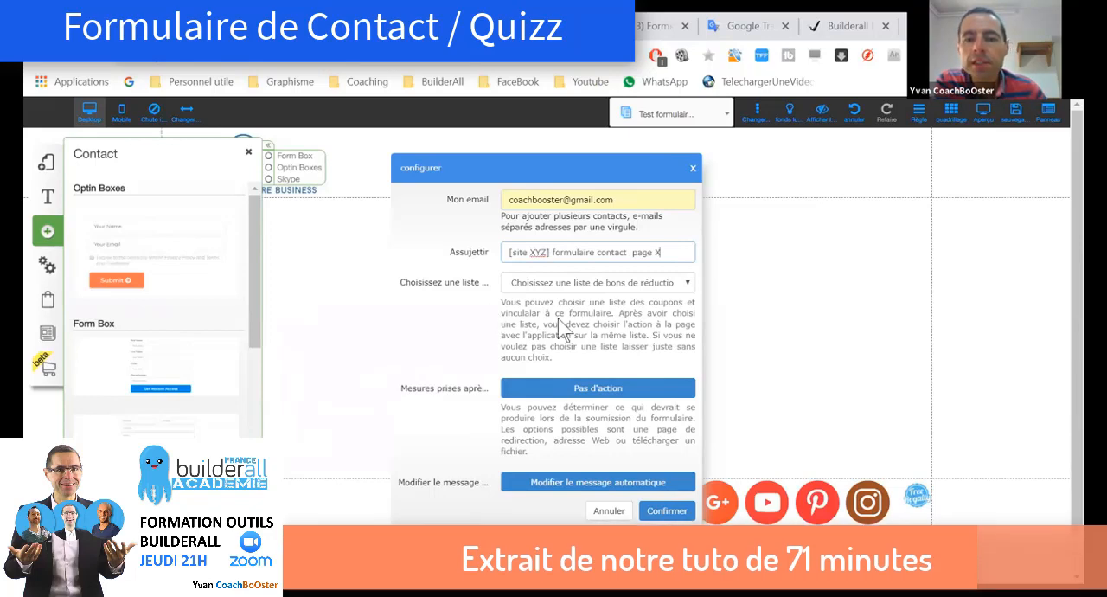
Step: Check the form's coupon list choices and the page redirect choices offered for the action after submission
left_click(686, 282)
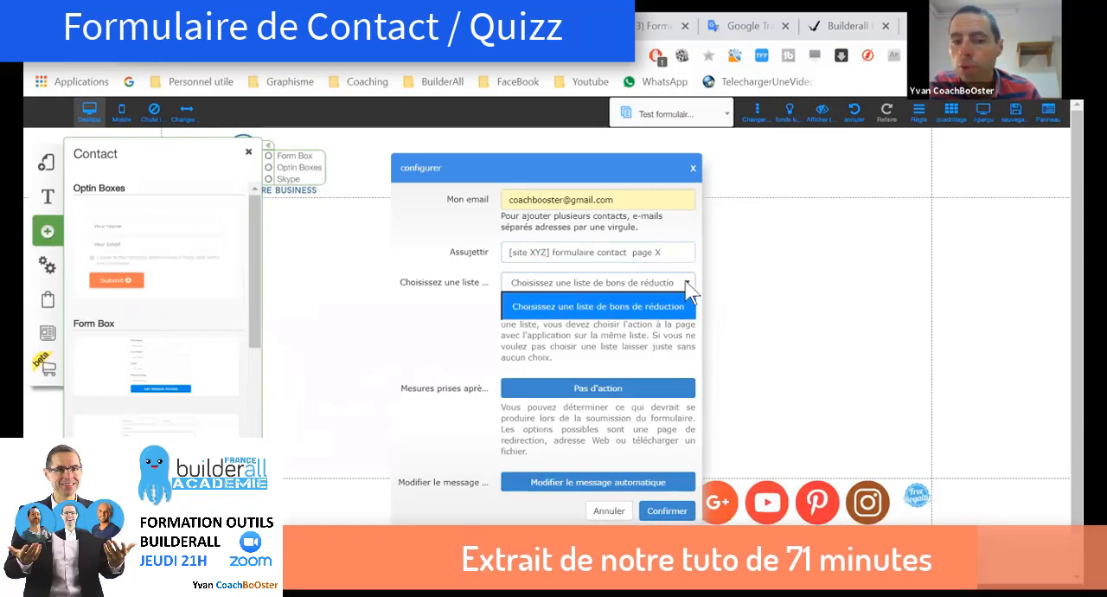
left_click(474, 317)
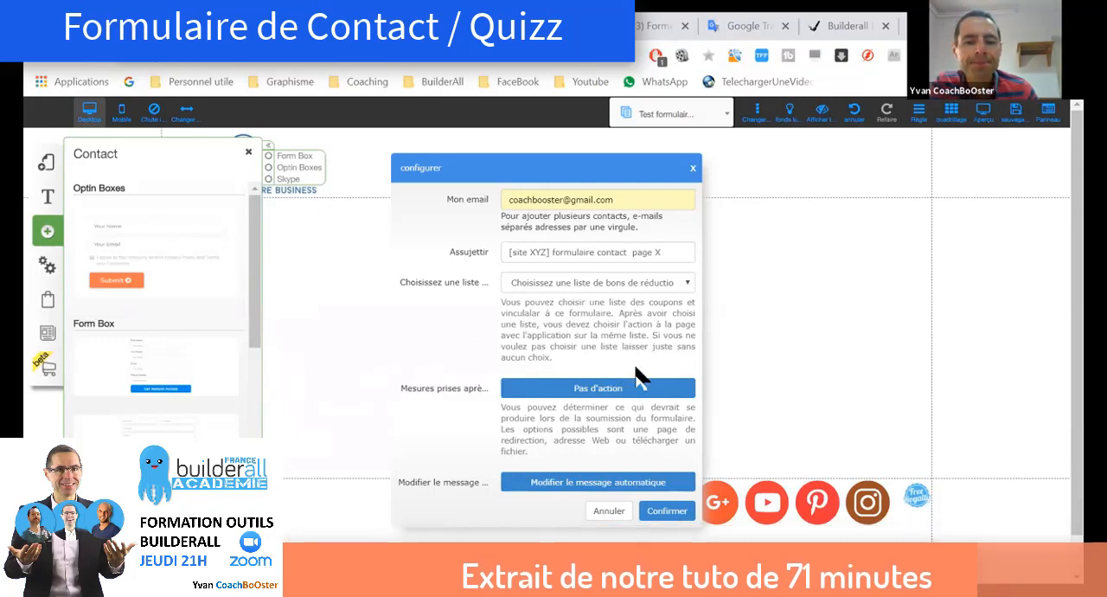
left_click(574, 391)
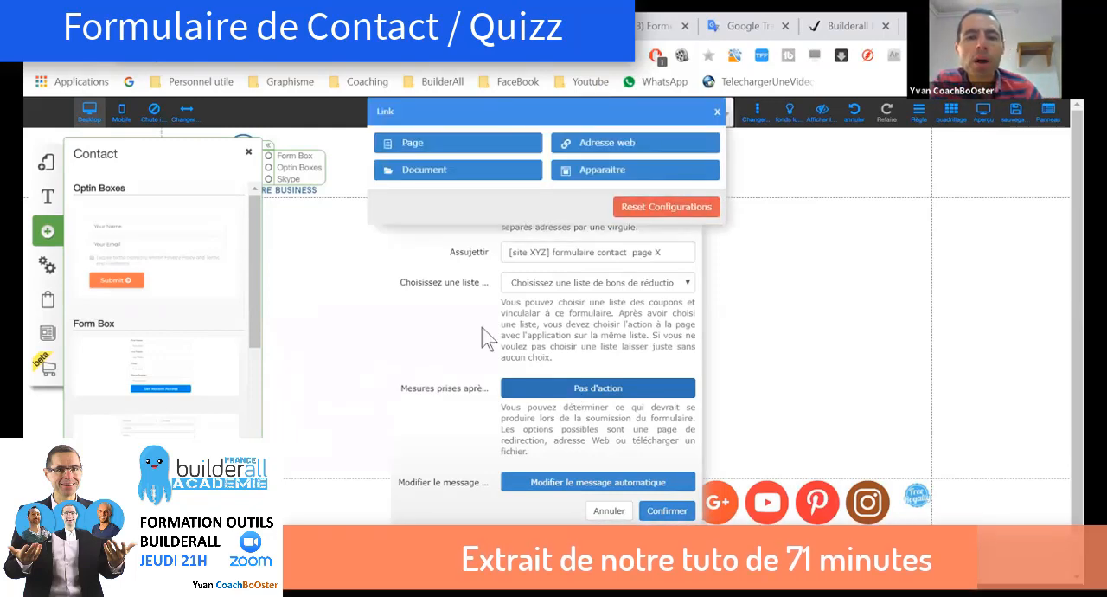
left_click(482, 140)
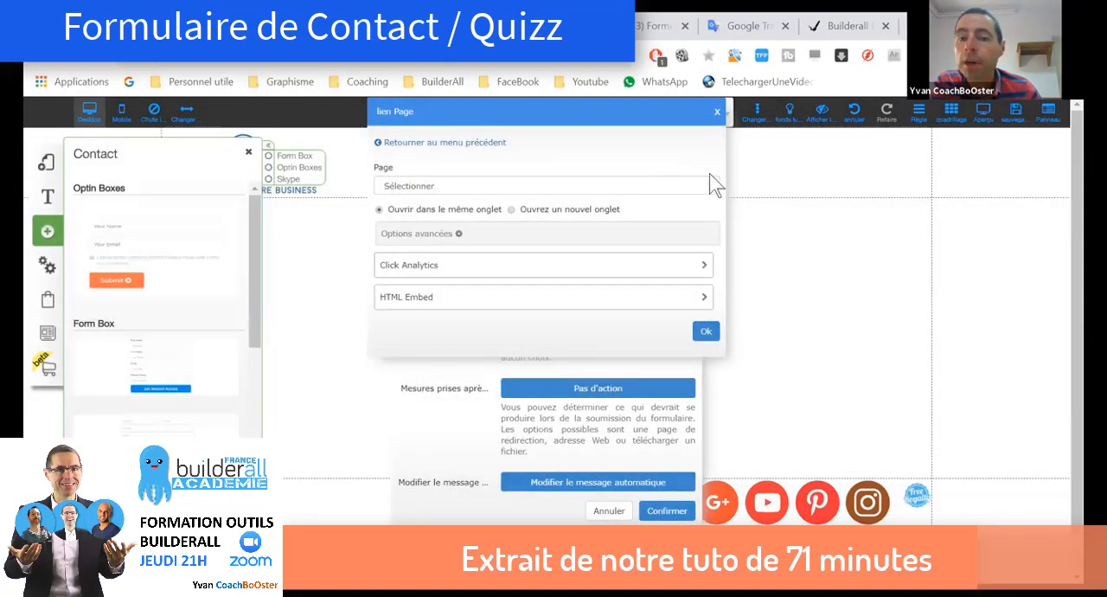
left_click(713, 186)
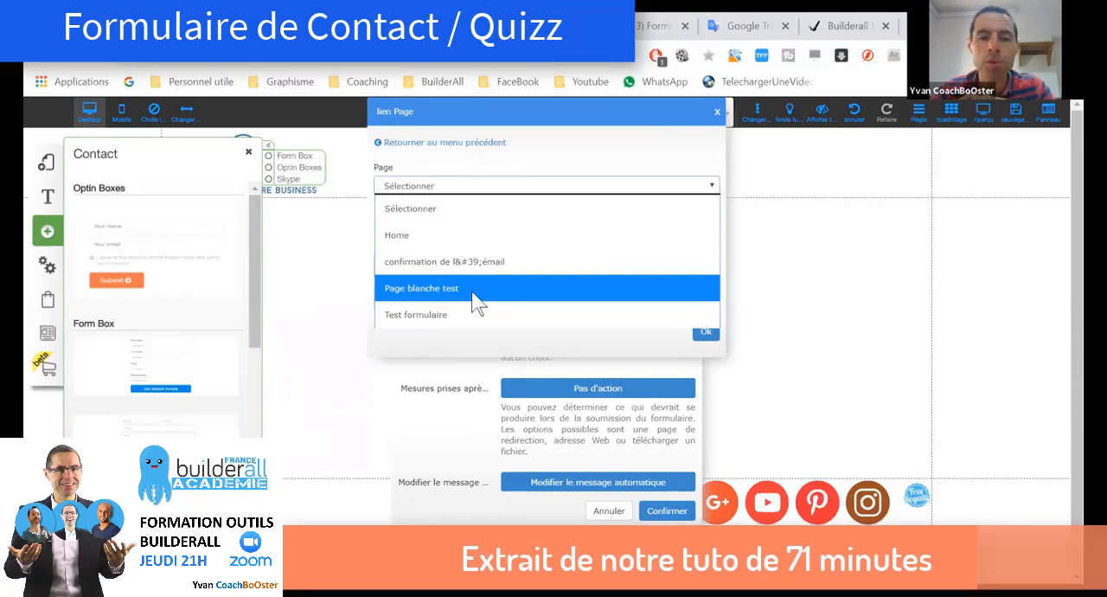
left_click(671, 156)
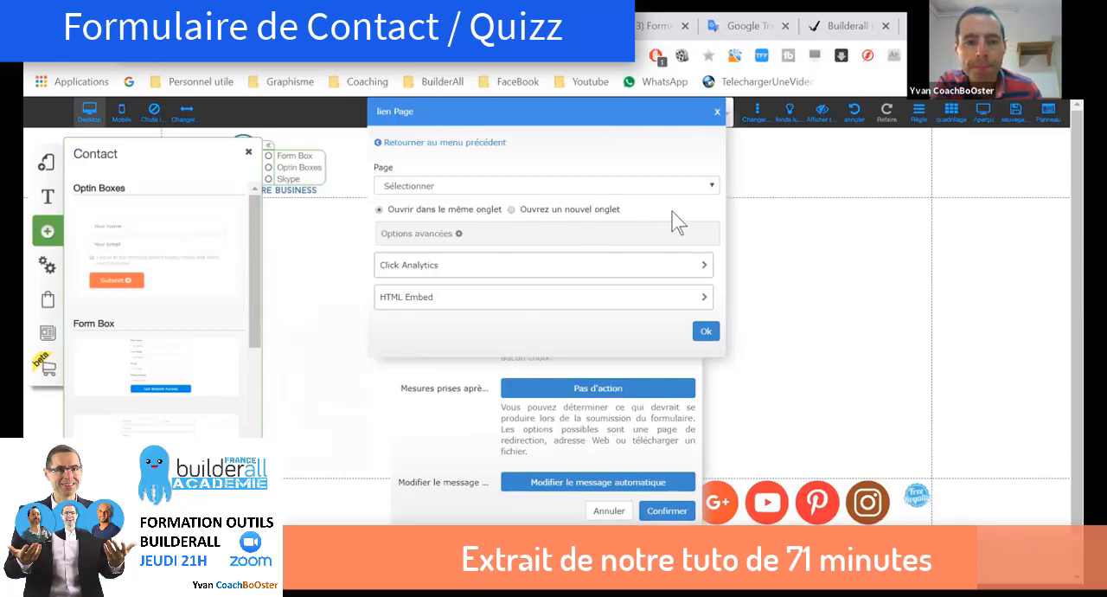
left_click(430, 144)
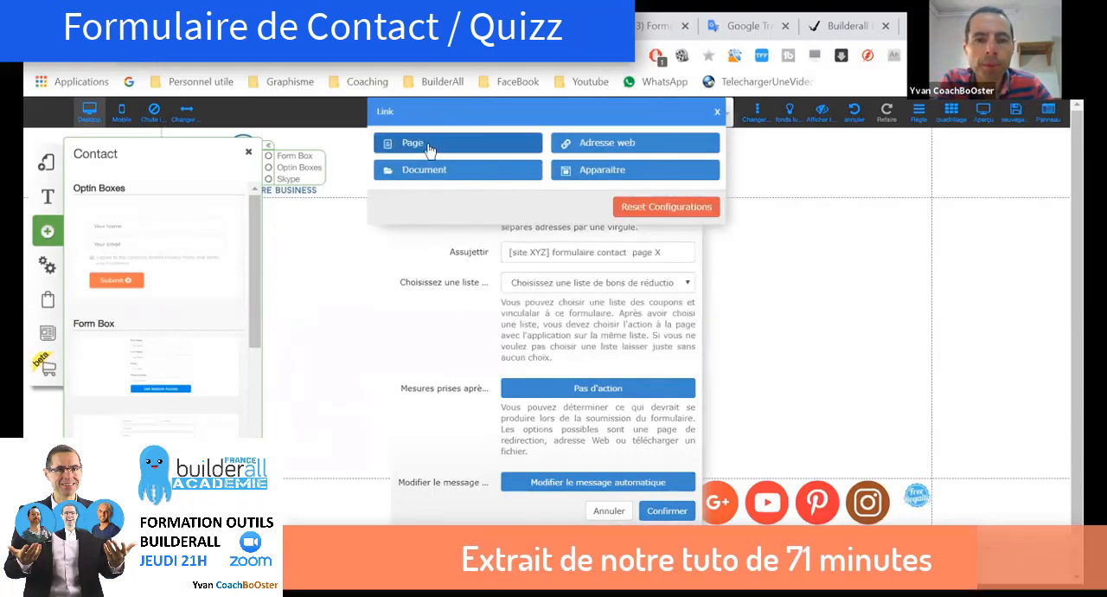
Step: Examine the web address redirect for the post-submission action, trying the new-tab option and restoring opening in the same tab
left_click(608, 144)
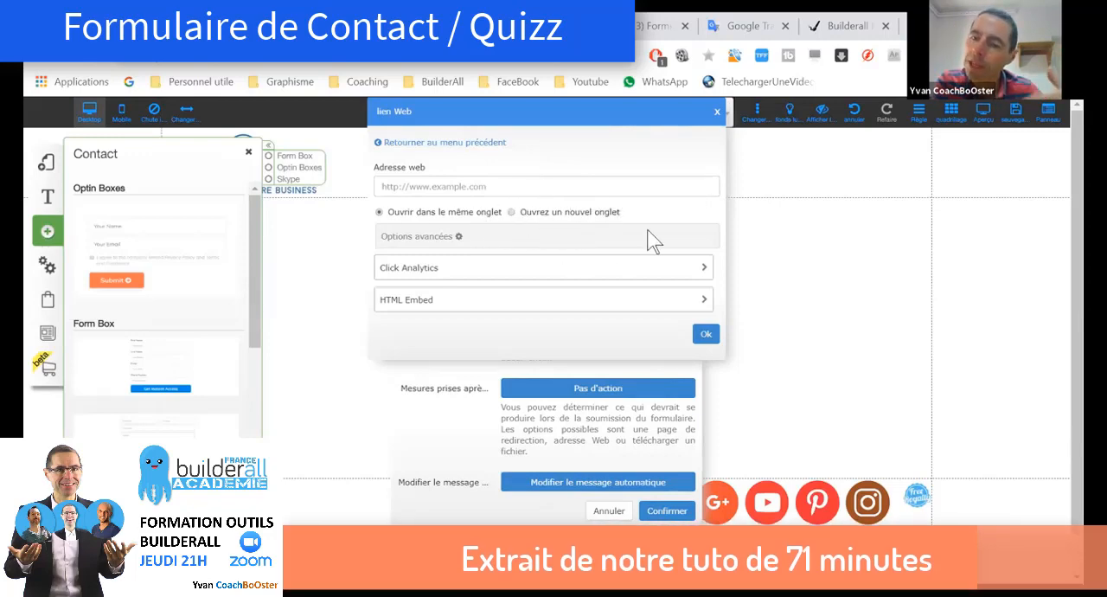
left_click(512, 213)
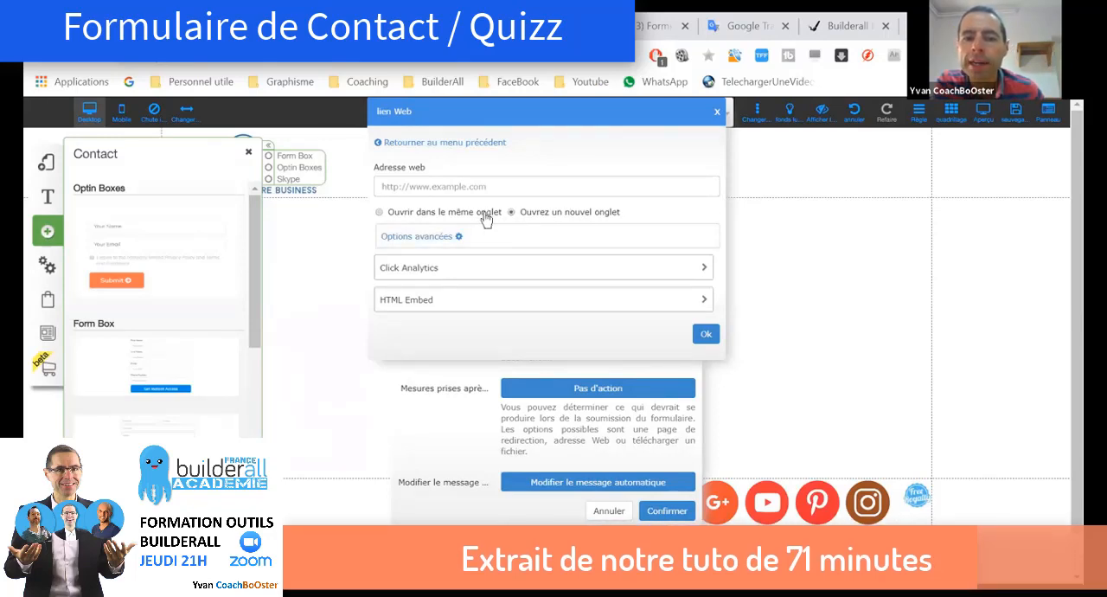
left_click(379, 214)
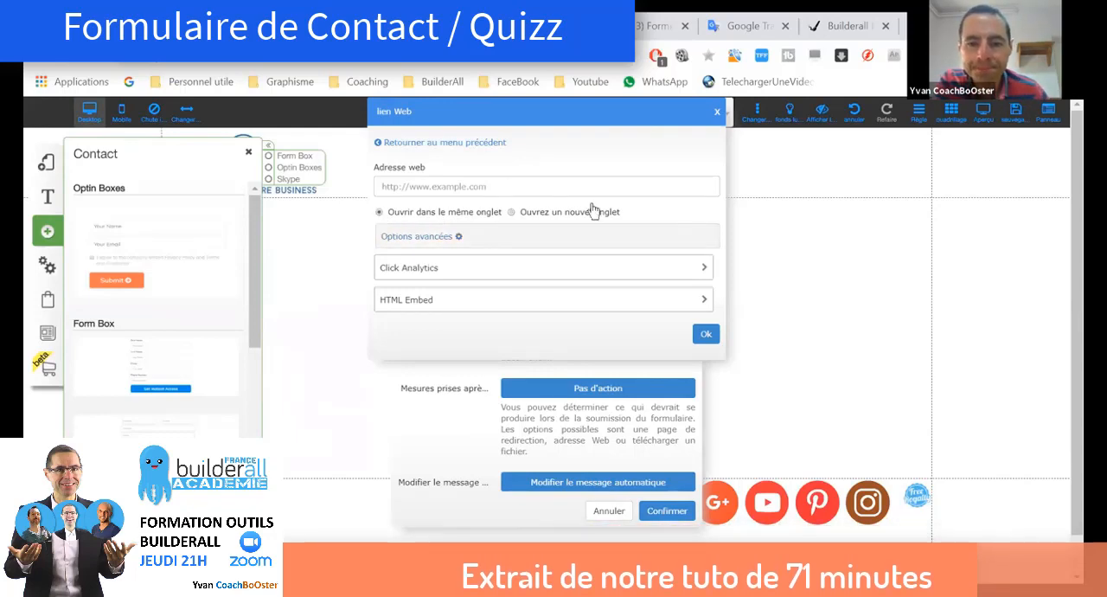
left_click(438, 144)
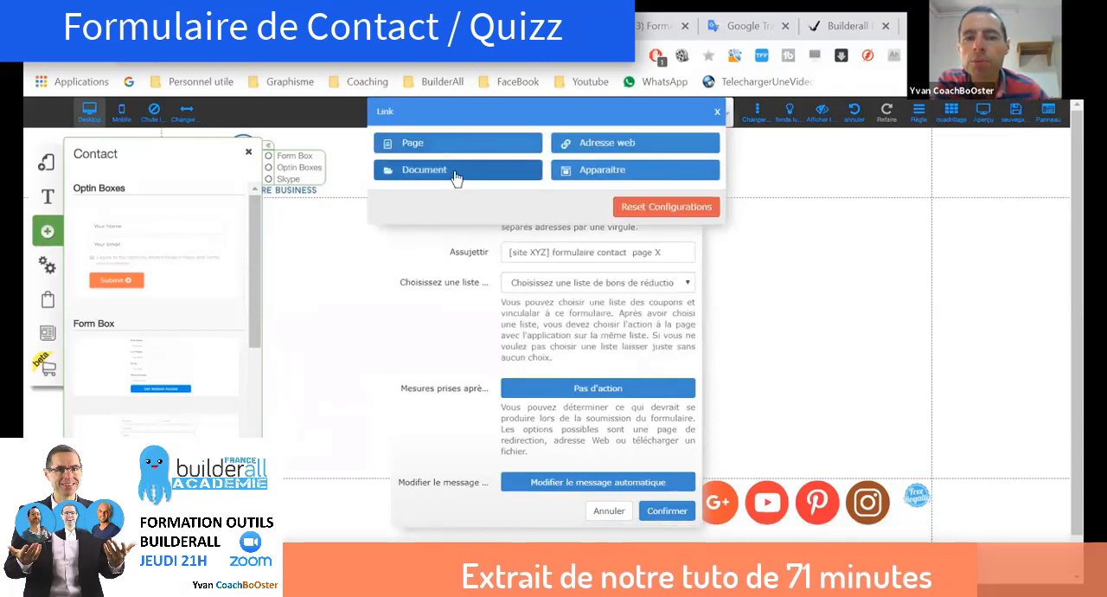
Step: Examine the document link for the post-submission action, including the stored files and file upload, without linking a file
left_click(456, 176)
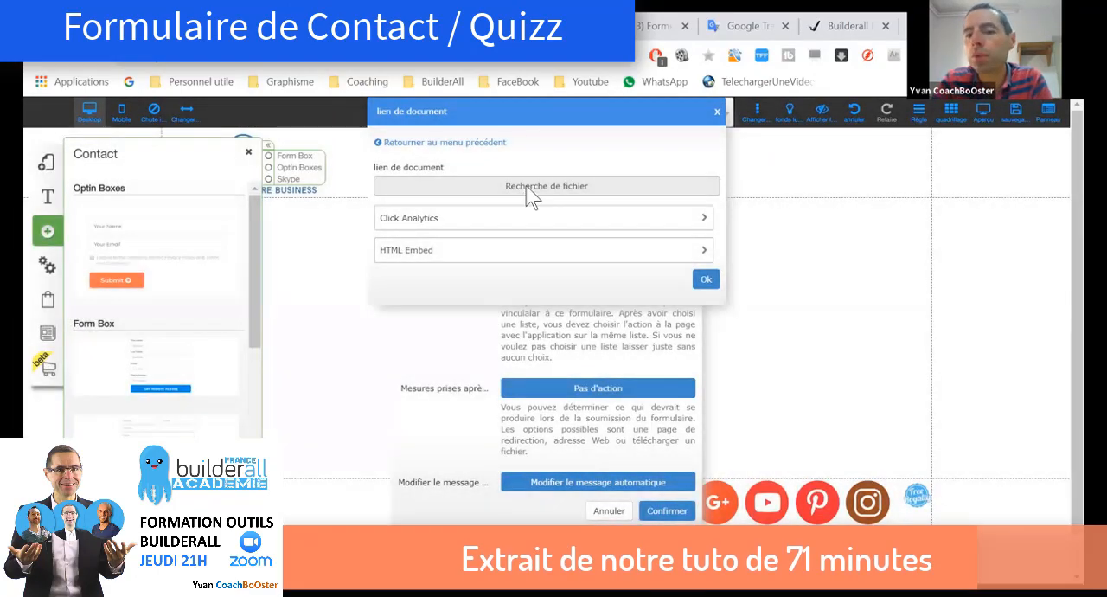
left_click(530, 190)
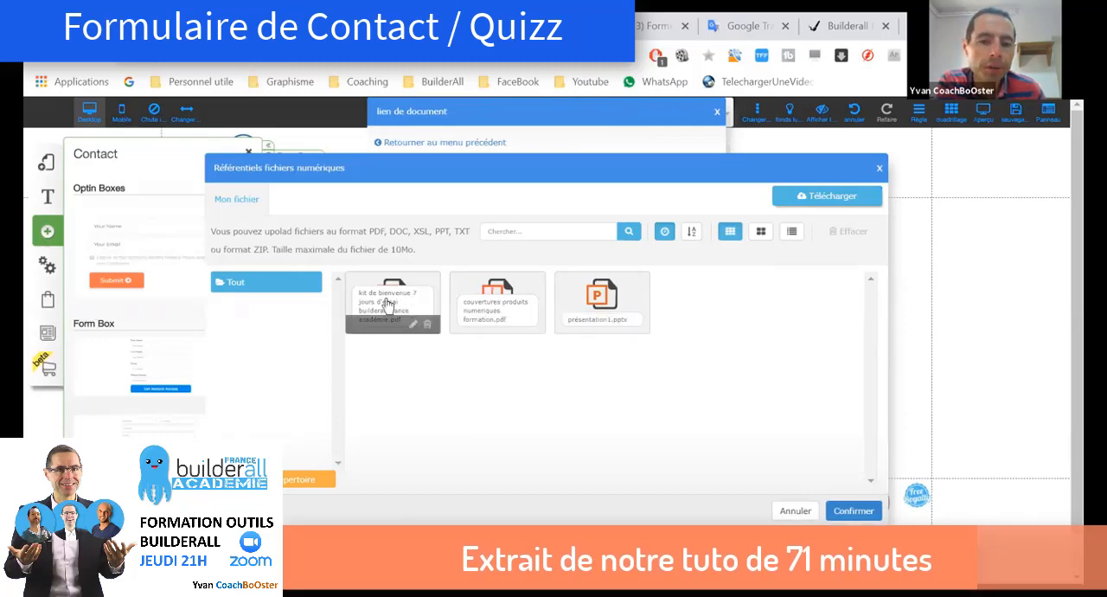
left_click(630, 292)
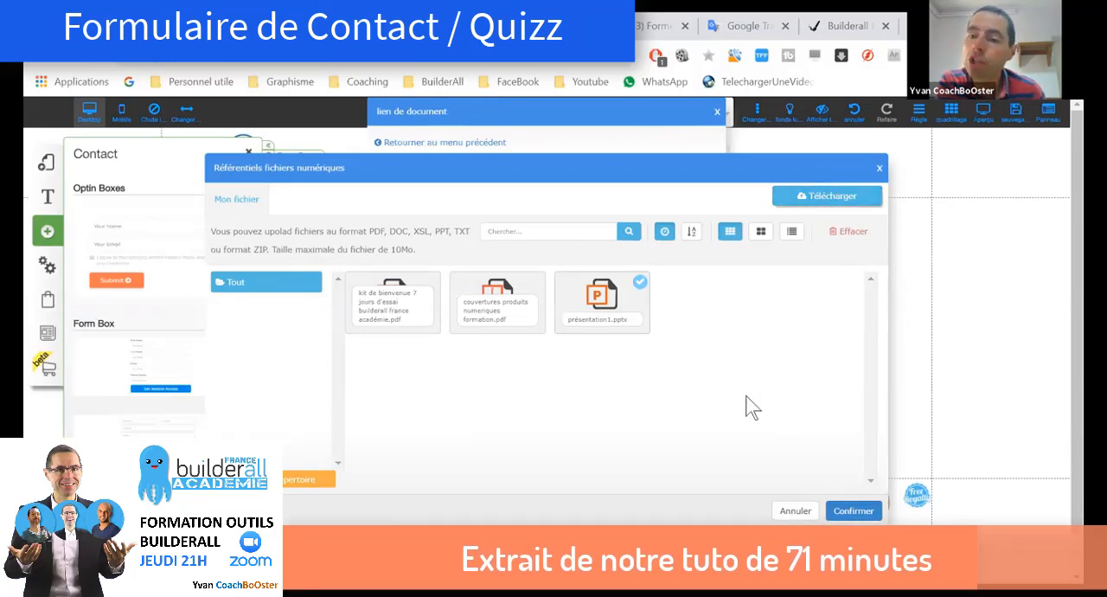
left_click(822, 199)
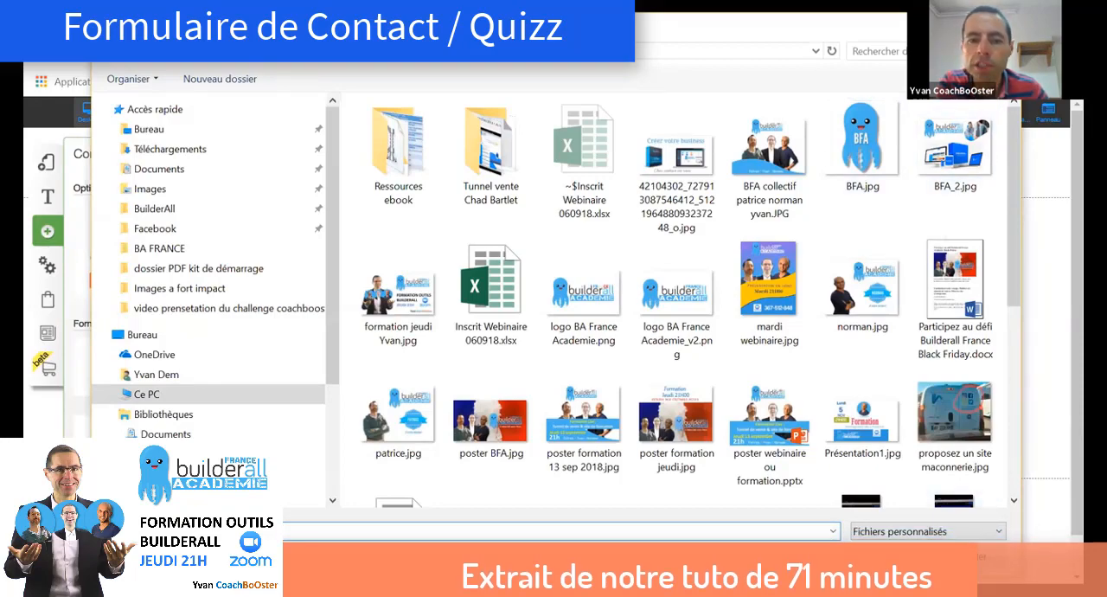
left_click(969, 556)
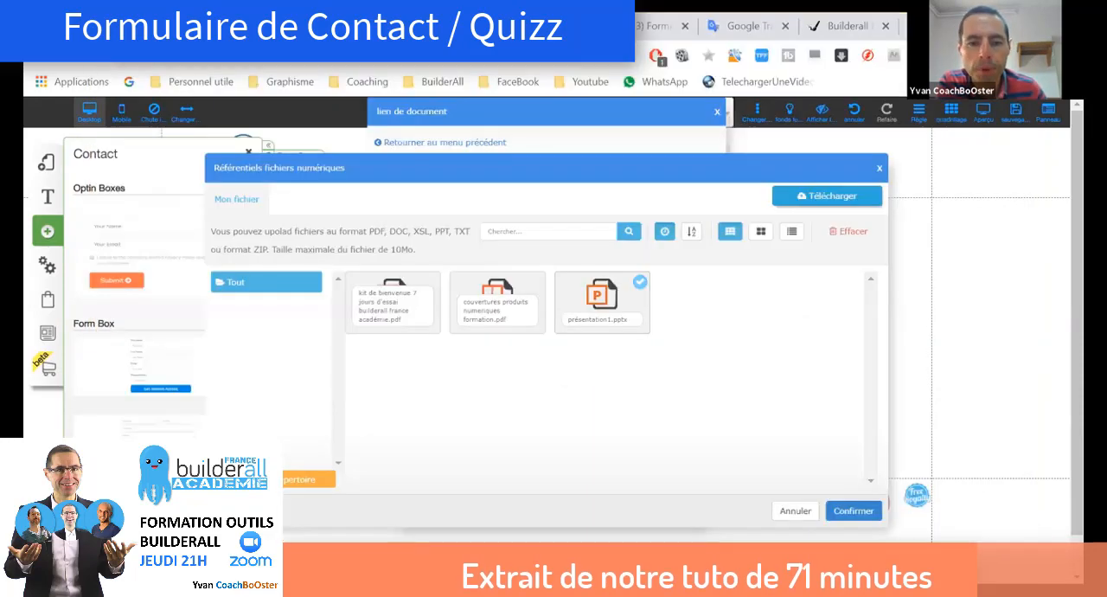
left_click(795, 511)
left_click(449, 143)
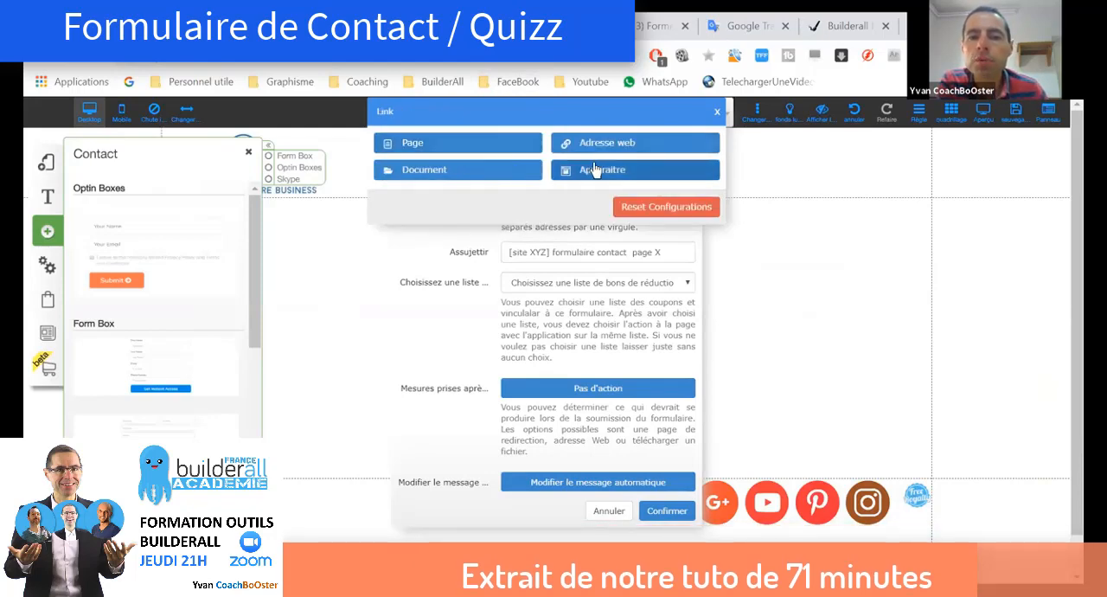
Step: Check the popup choices for the post-submission action, and leave the link settings without choosing an action
left_click(603, 170)
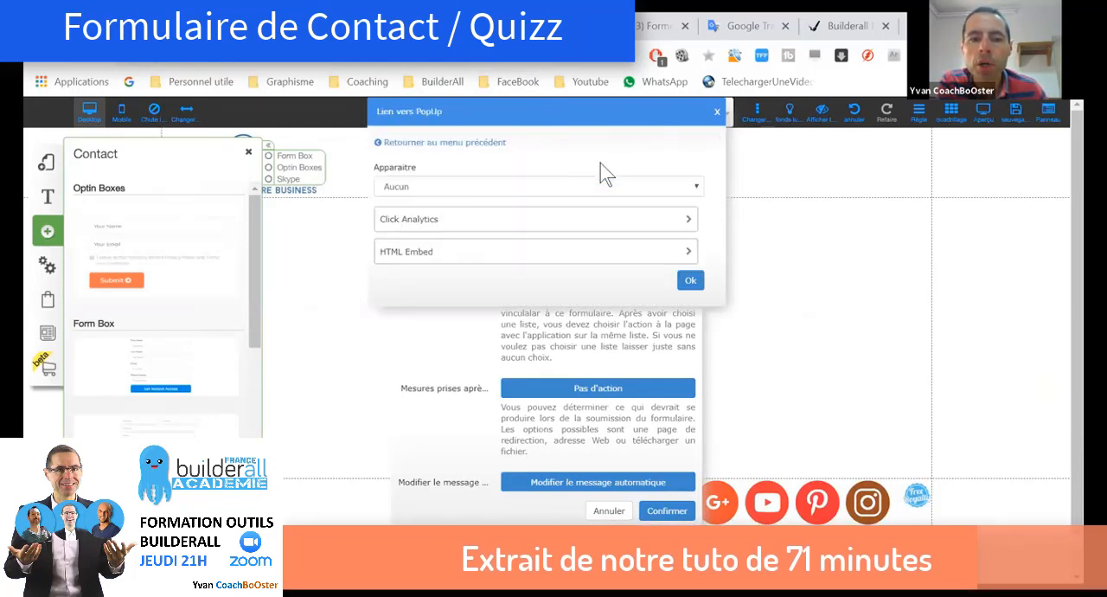
left_click(699, 191)
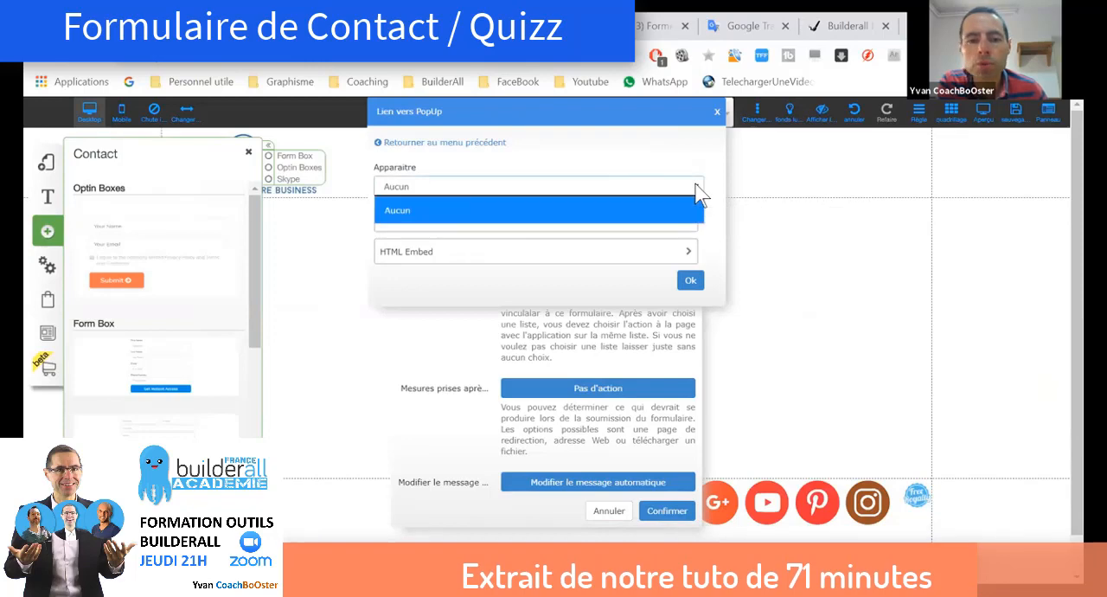
left_click(700, 189)
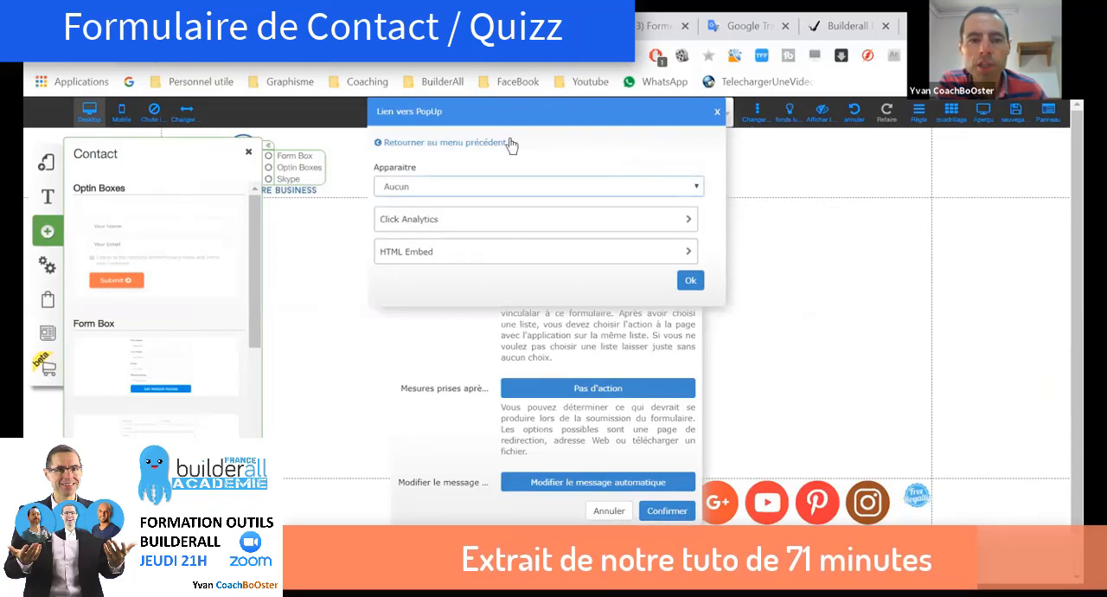
left_click(421, 145)
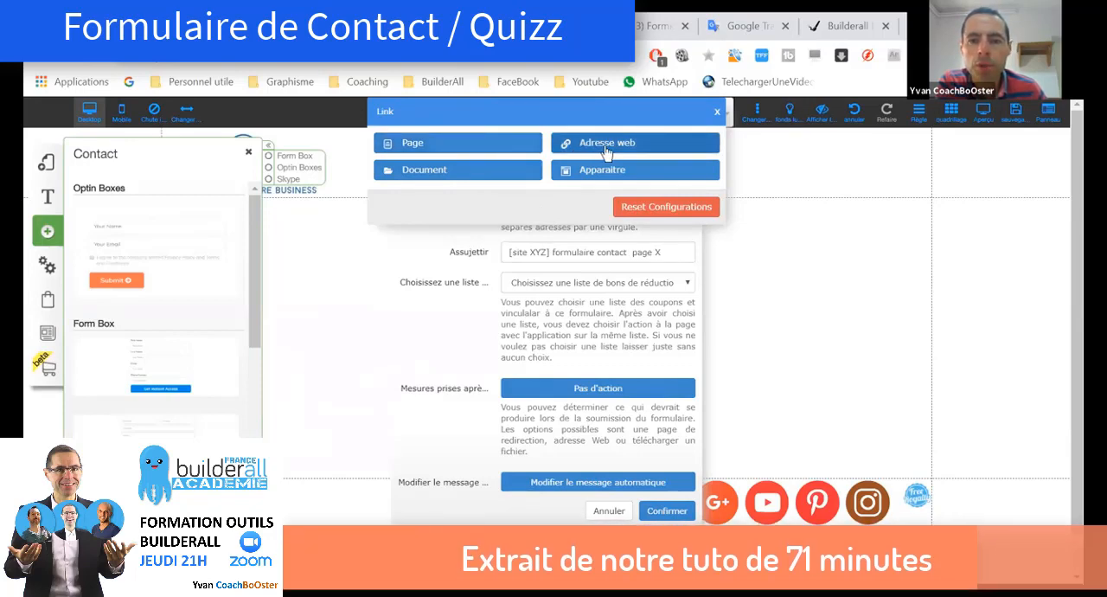
left_click(718, 115)
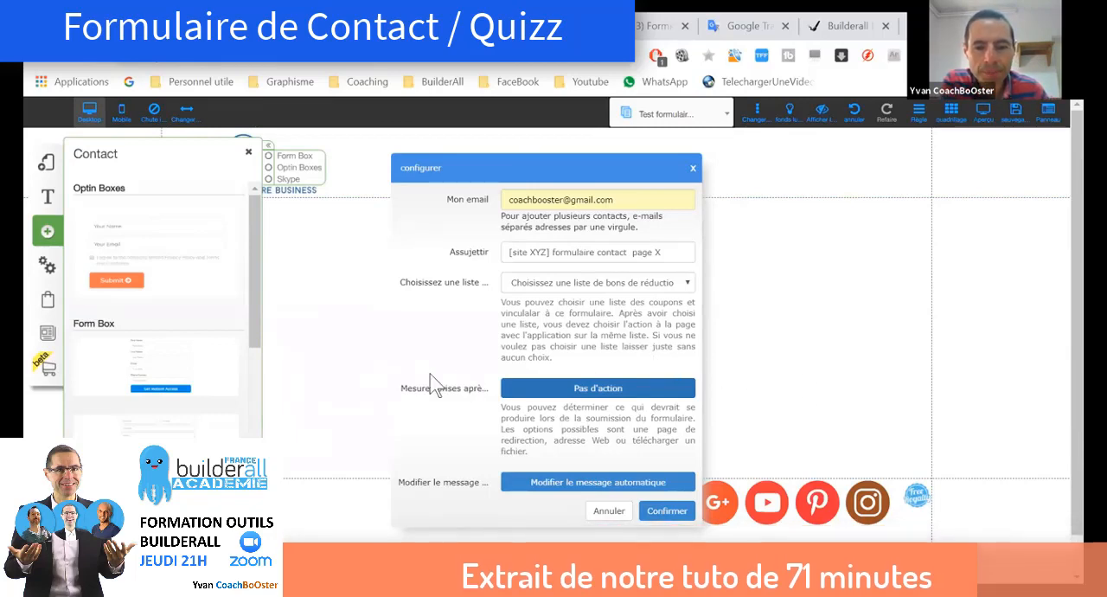
Step: Write the automatic reply "Merci pour votre réponse", "je vais tester", "A toute de suite" on three lines, with EMAIL as the recipient field, and confirm it
left_click(570, 486)
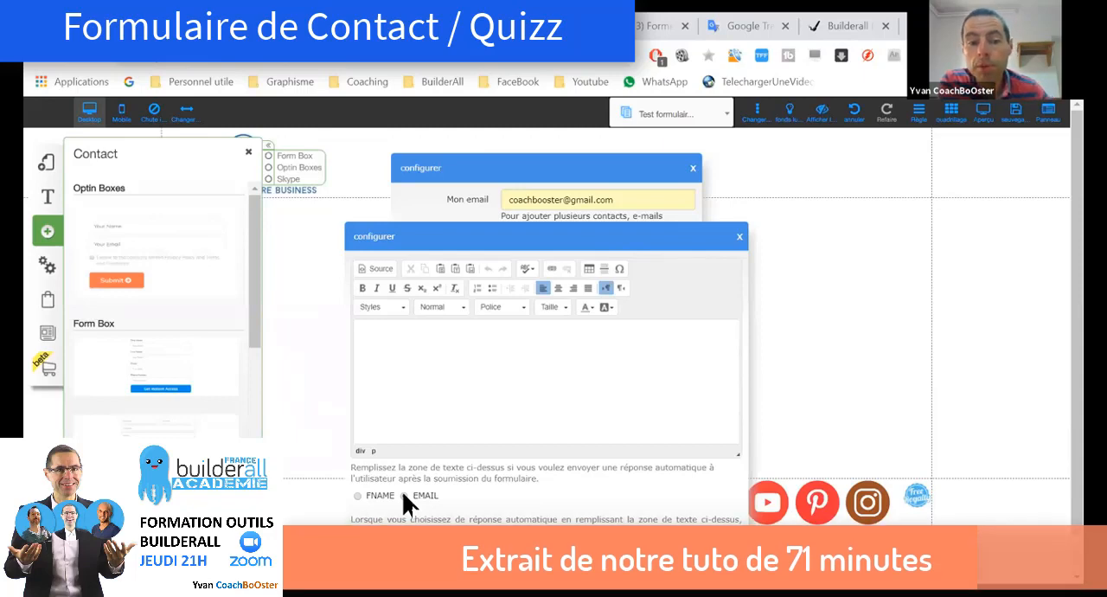
left_click(444, 374)
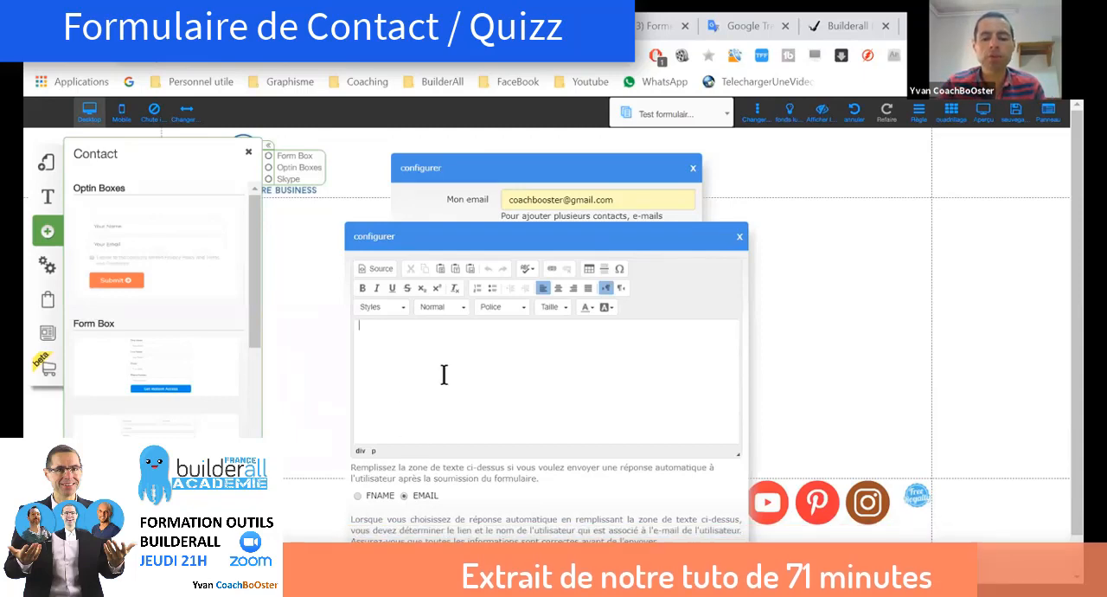
type("Merci ")
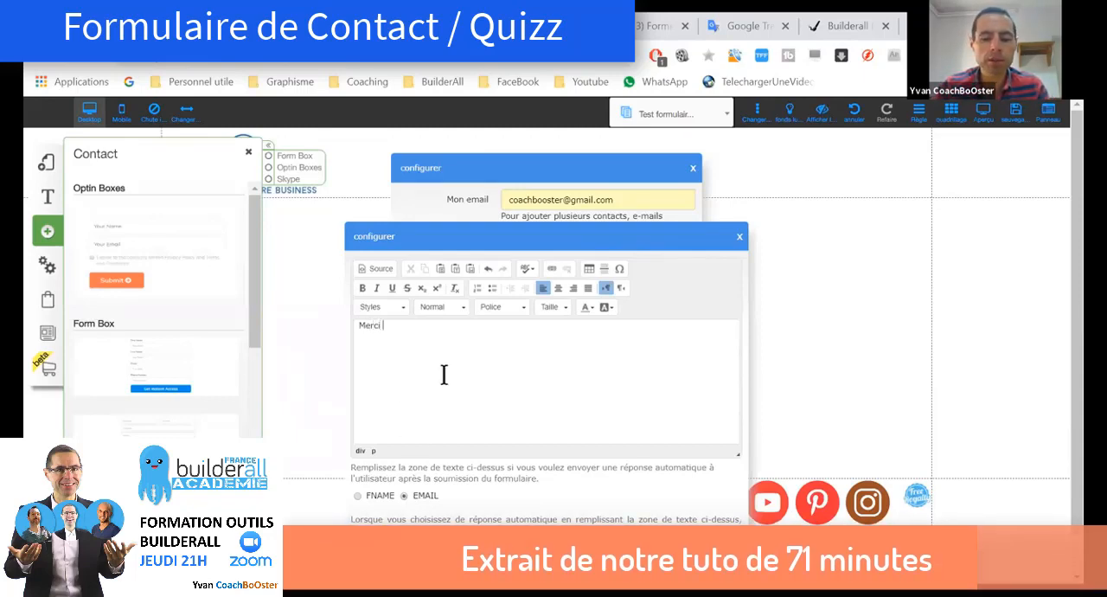
type("pour votre répon")
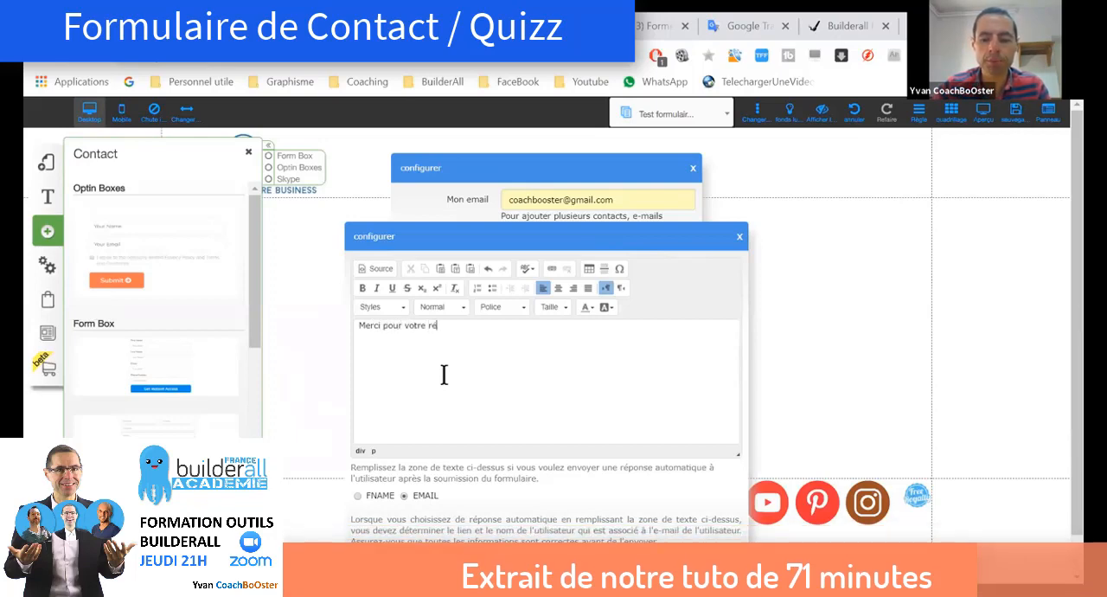
type("se")
key("Return")
type("je vais")
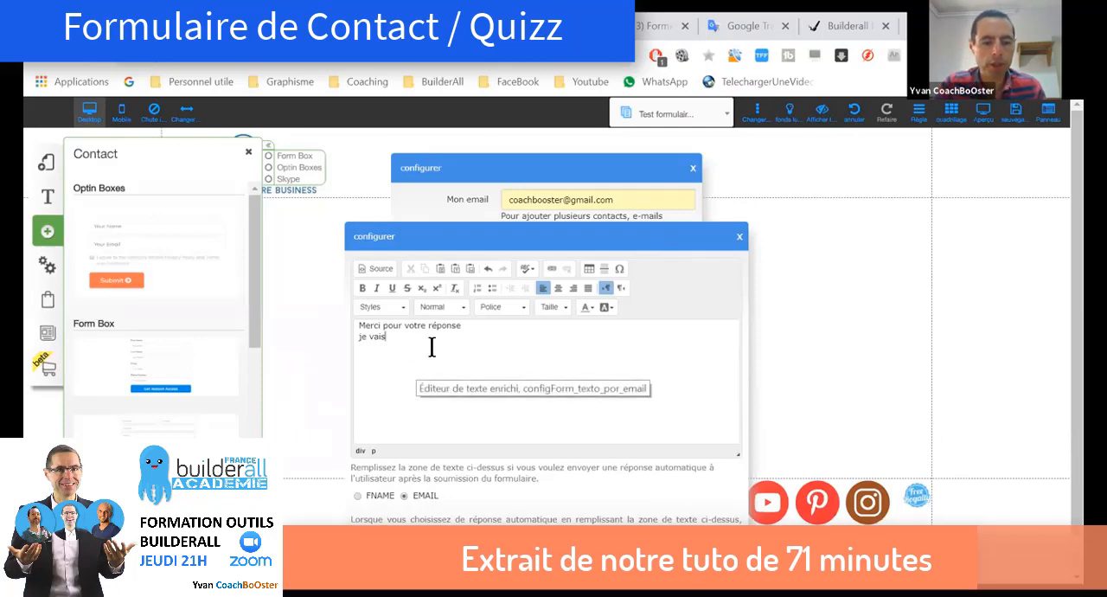
type("tester ")
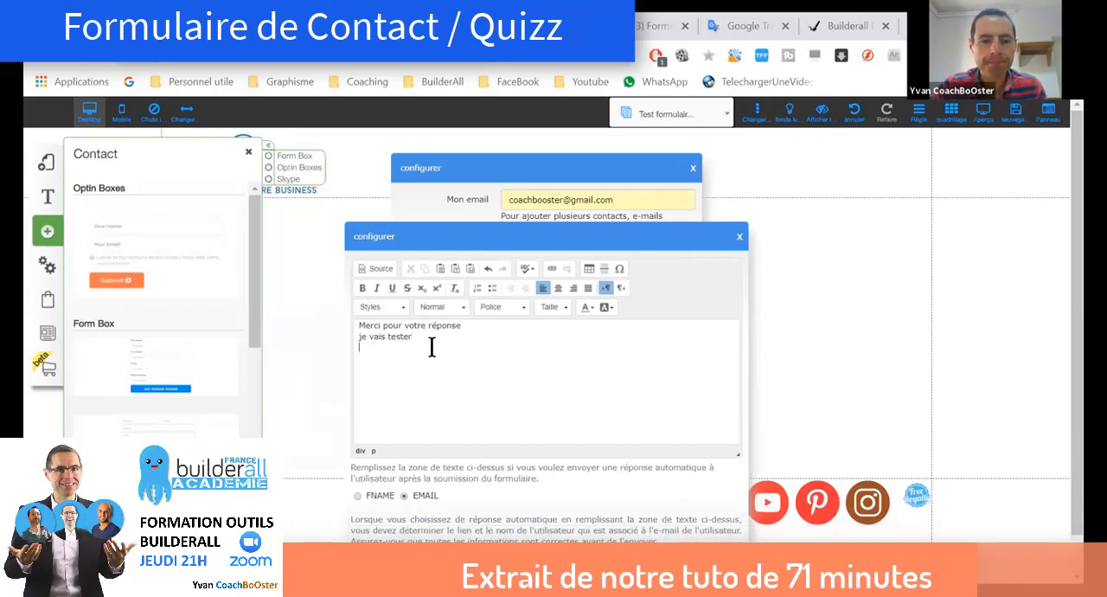
type("A tou")
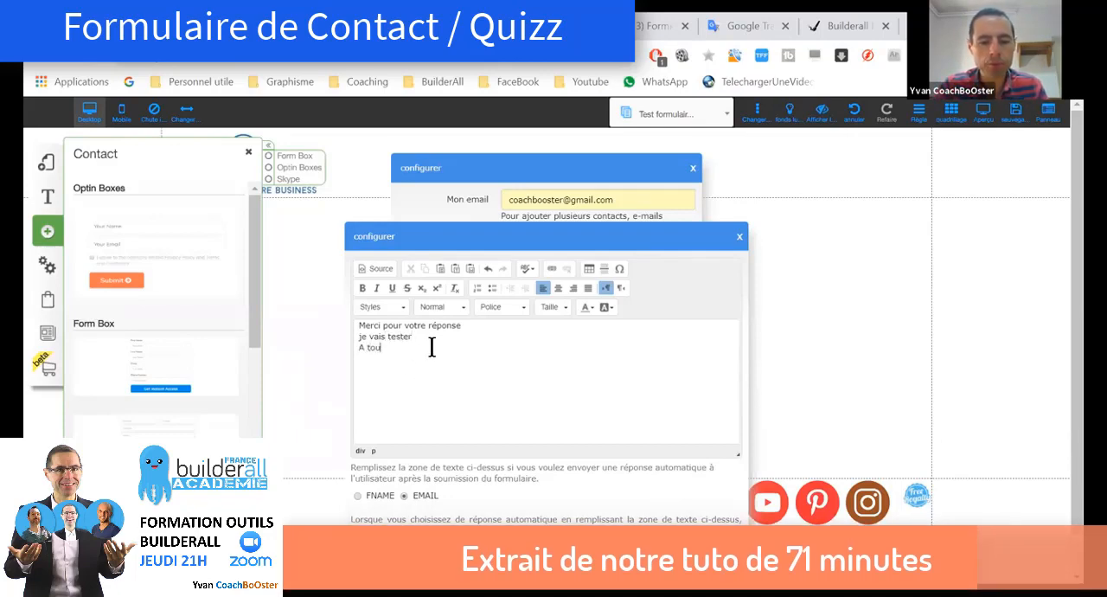
type("te de suite")
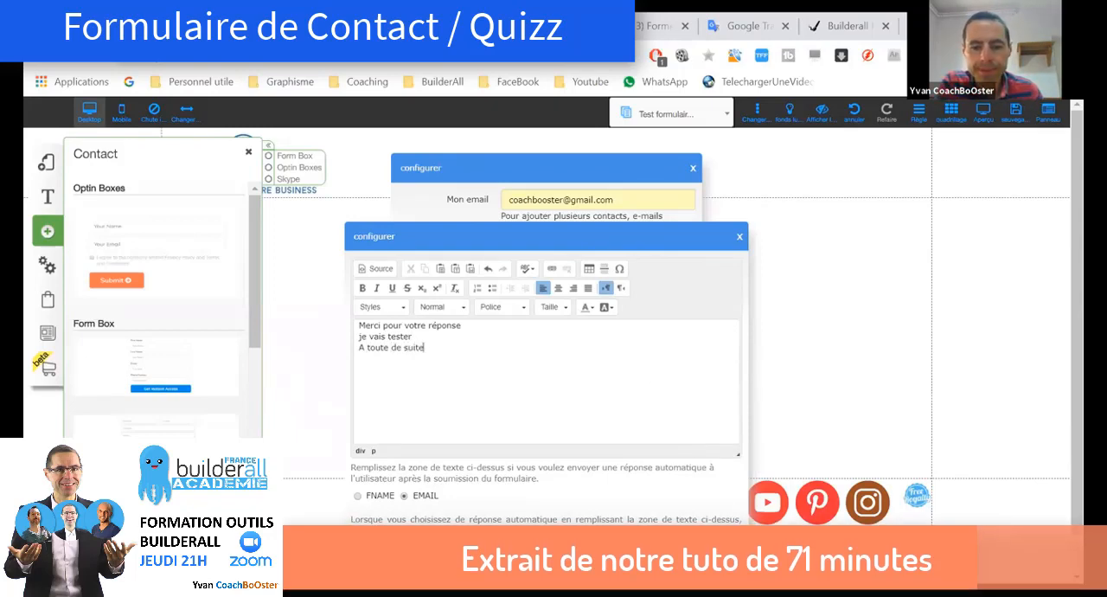
left_click(713, 561)
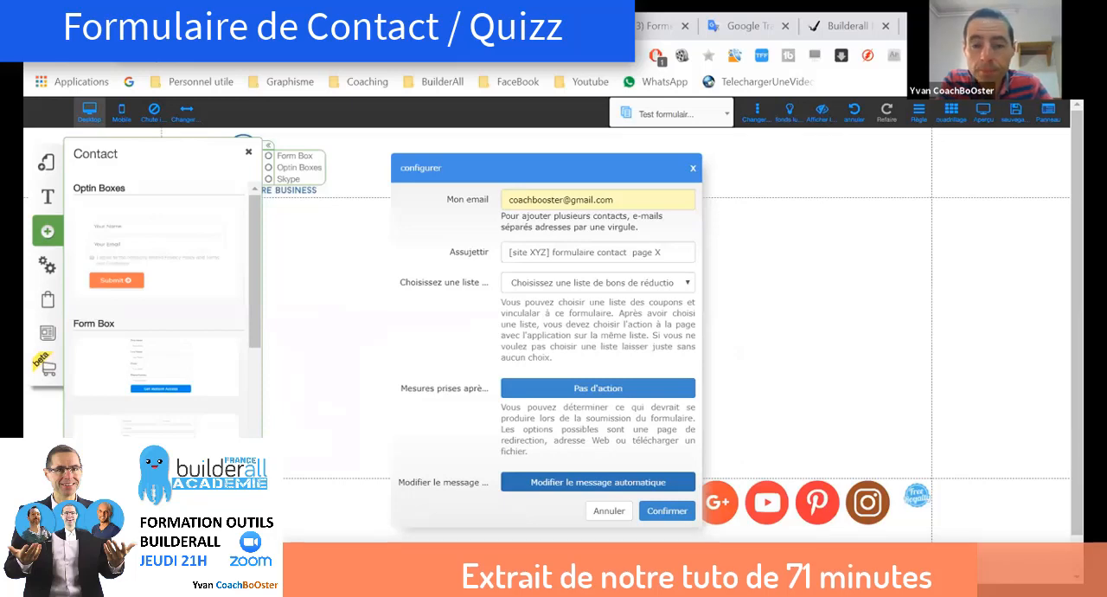